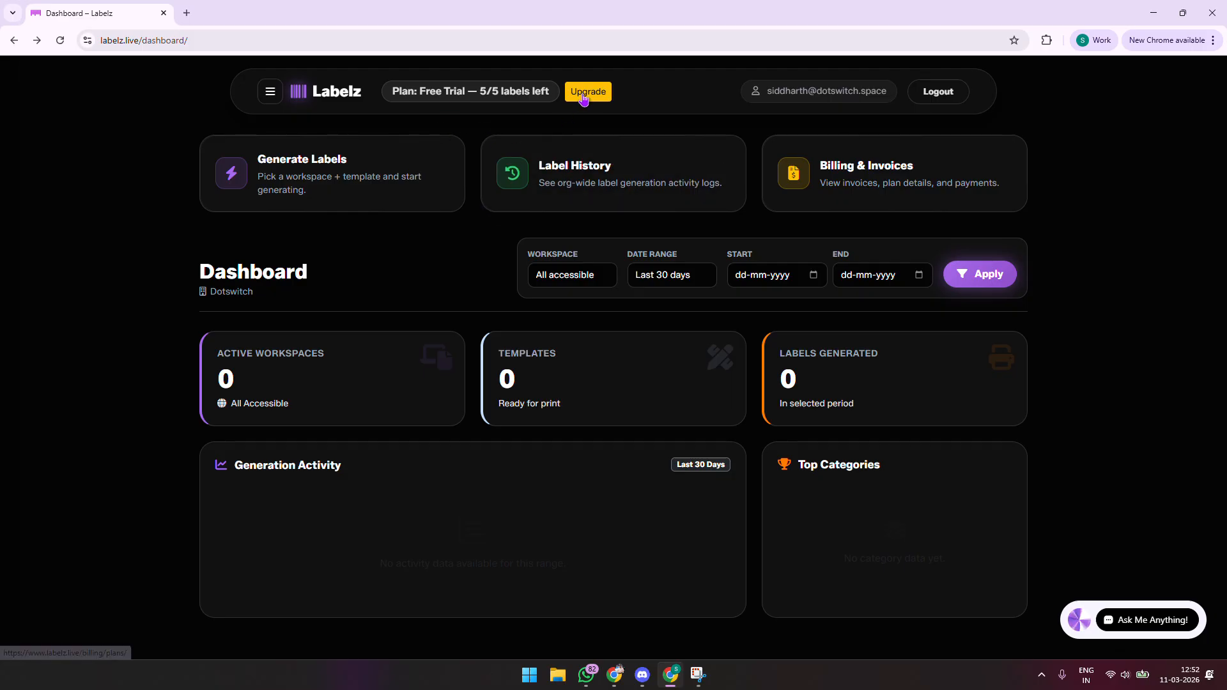
Step: Open Plans & Usage and highlight the trial usage: 0 workspaces, 0 templates, 5 labels remaining
left_click(633, 179)
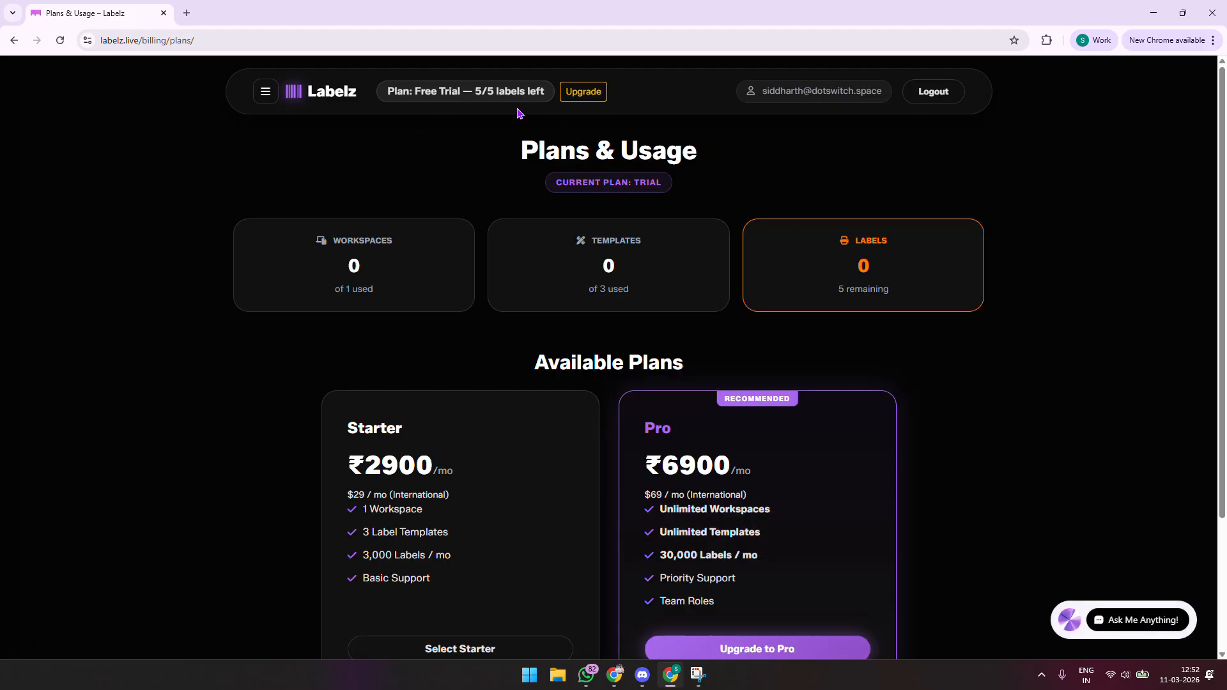
scroll(542, 131, "down", 1)
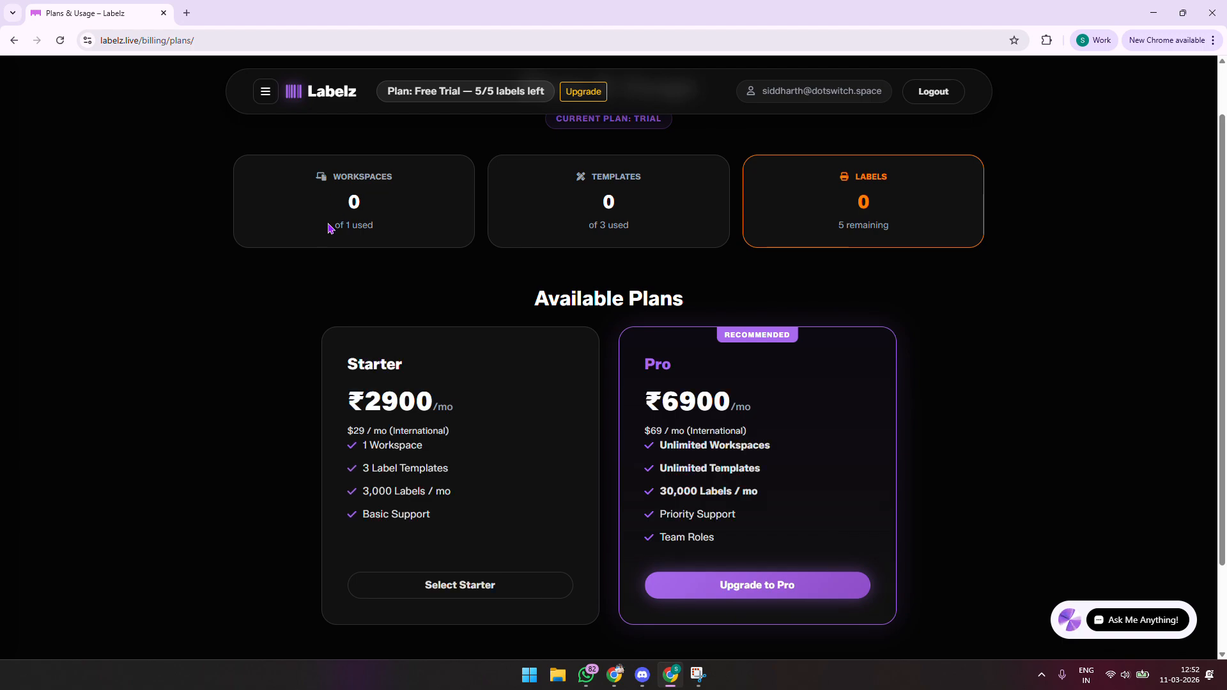
left_click_drag(329, 228, 381, 231)
left_click_drag(581, 225, 705, 234)
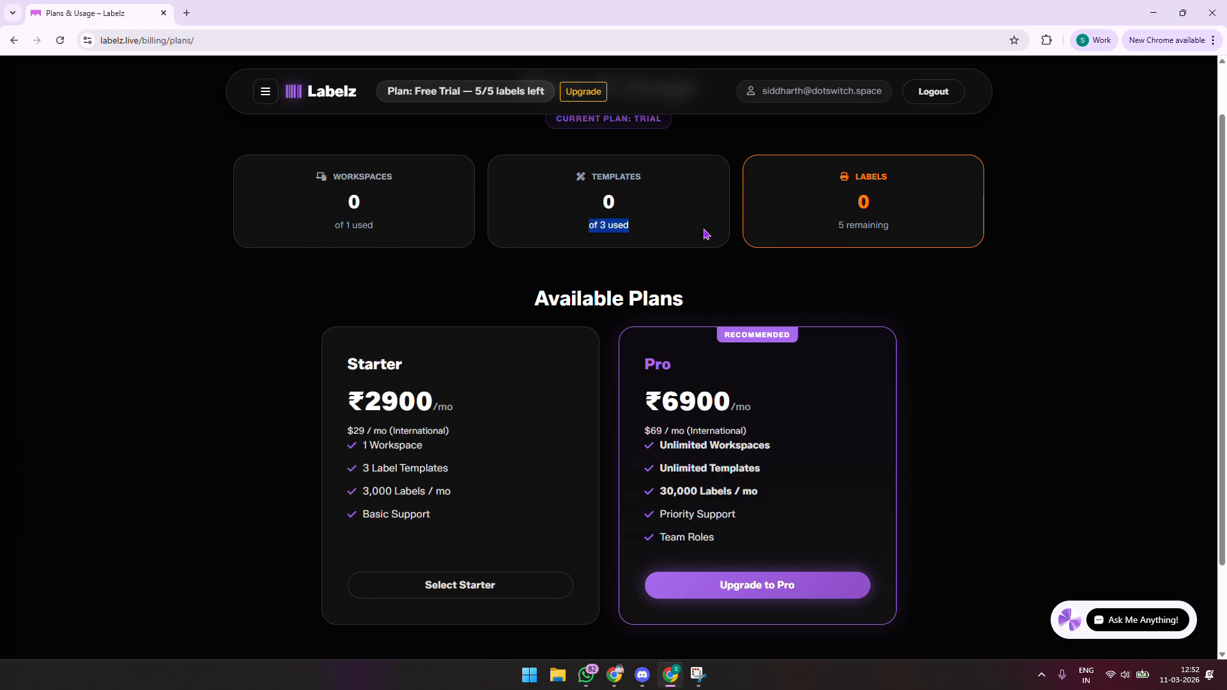
left_click_drag(828, 233, 912, 230)
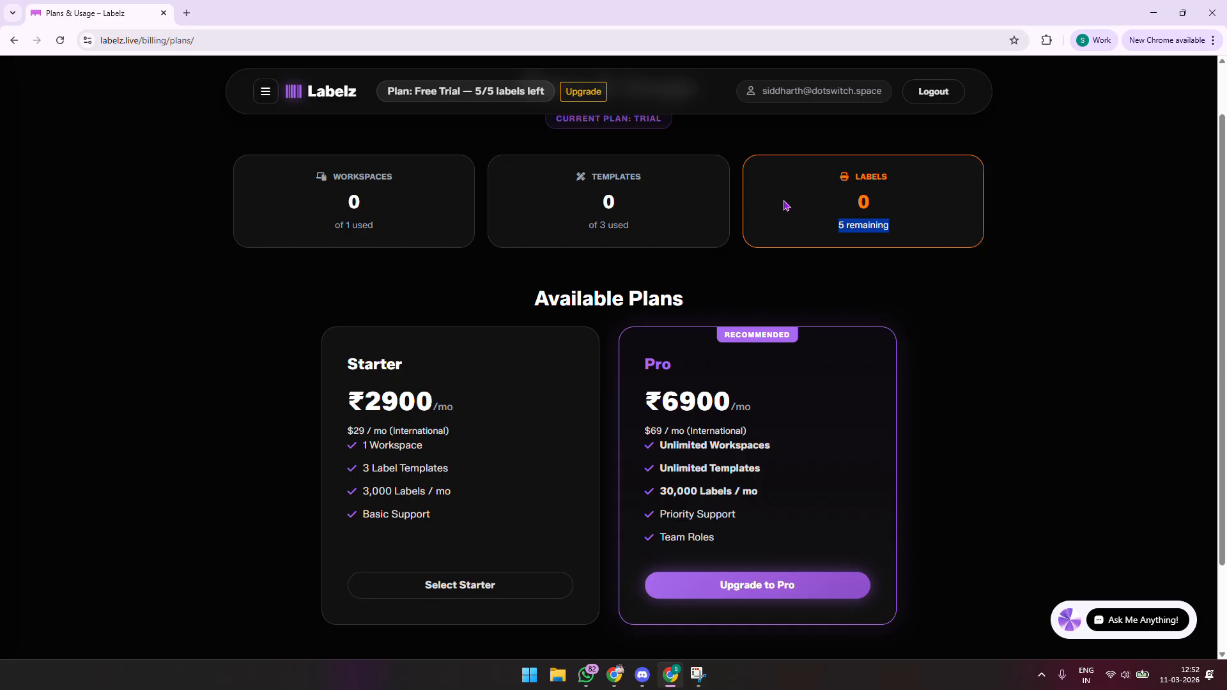
scroll(786, 202, "up", 1)
left_click(265, 92)
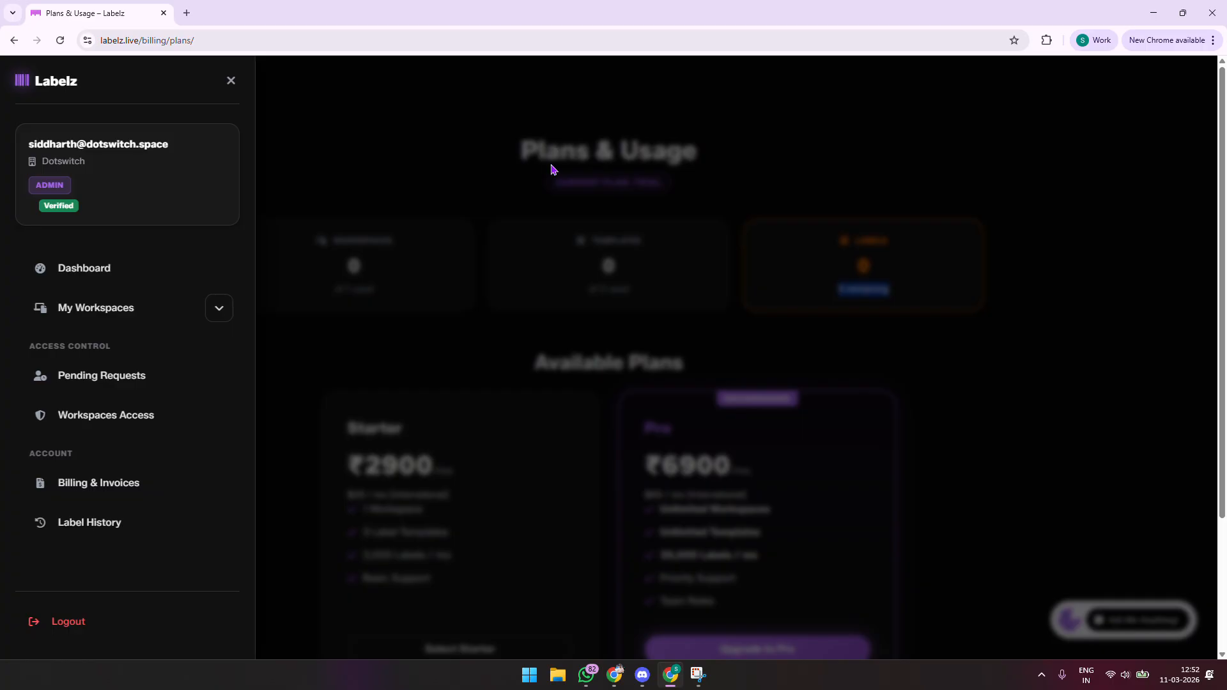
Step: Check that My Workspaces reports 'No workspaces found', then return to the dashboard
left_click(450, 167)
left_click(339, 96)
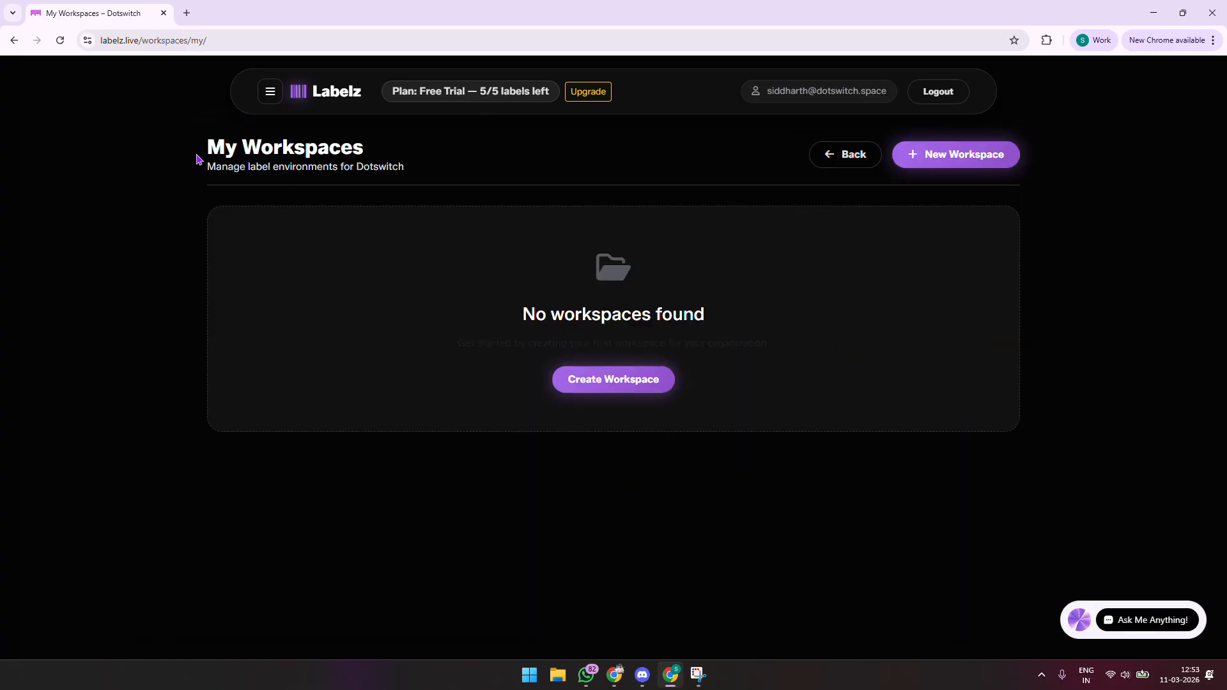
triple_click(267, 143)
left_click_drag(515, 315, 952, 305)
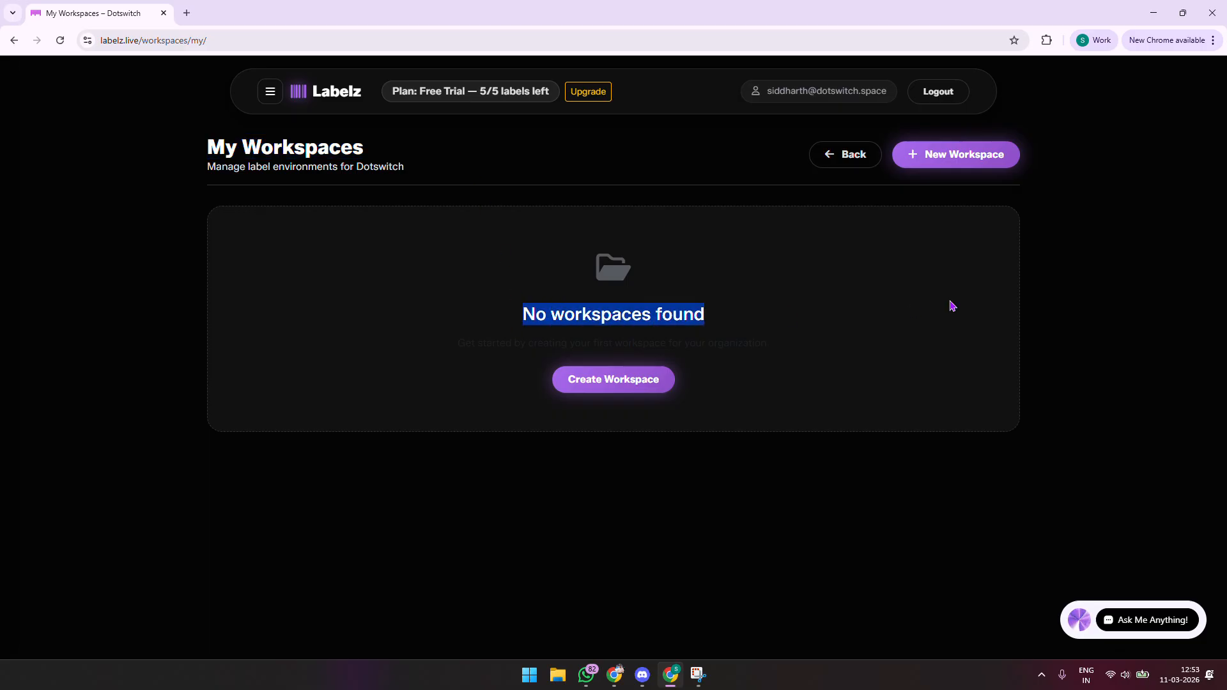
left_click(325, 98)
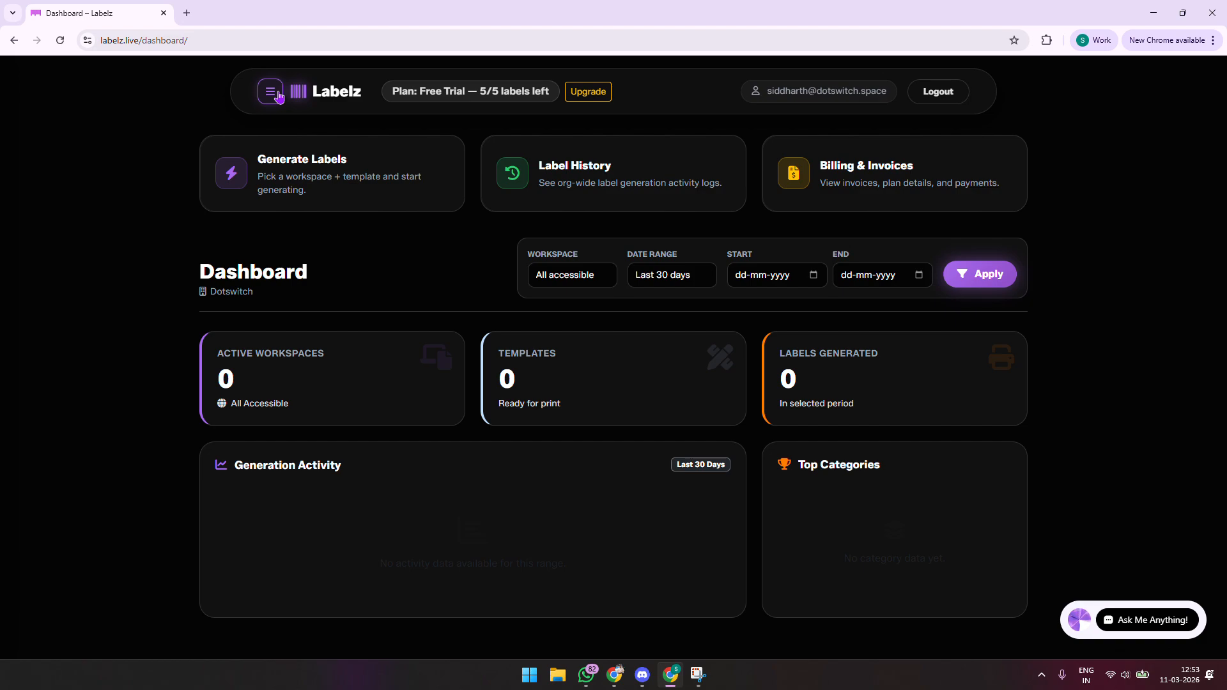
Step: Expand My Workspaces in the sidebar, open its page and start a new workspace
left_click(279, 96)
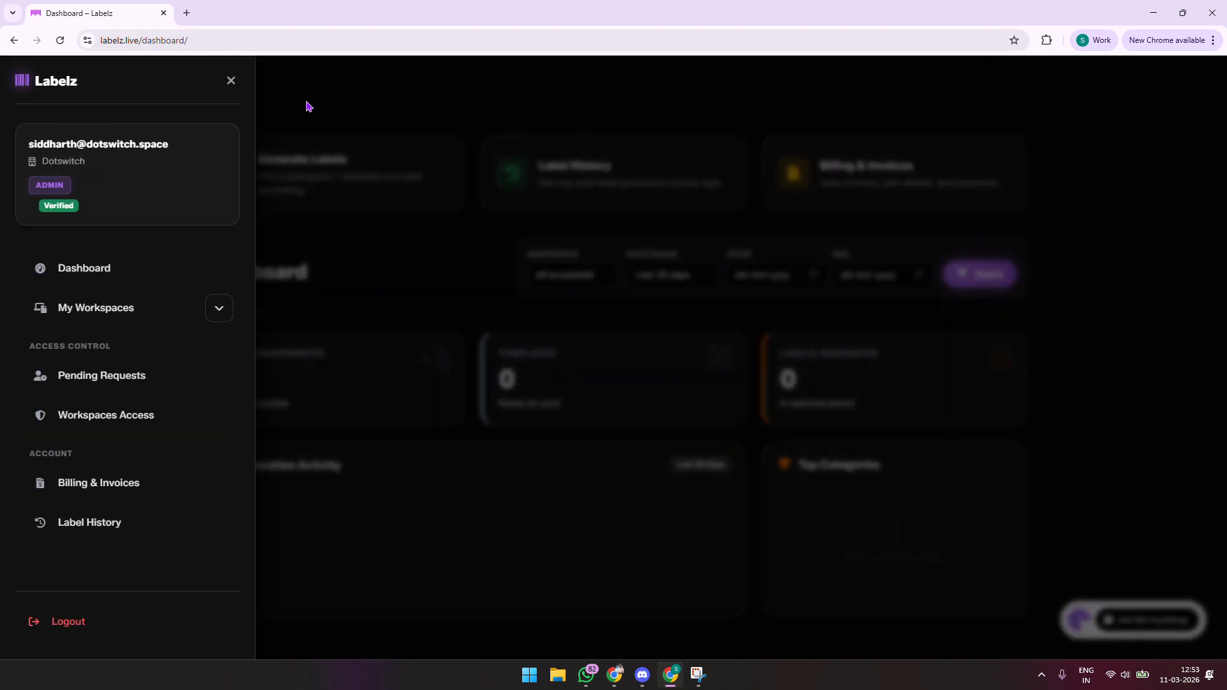
left_click(289, 92)
left_click(284, 91)
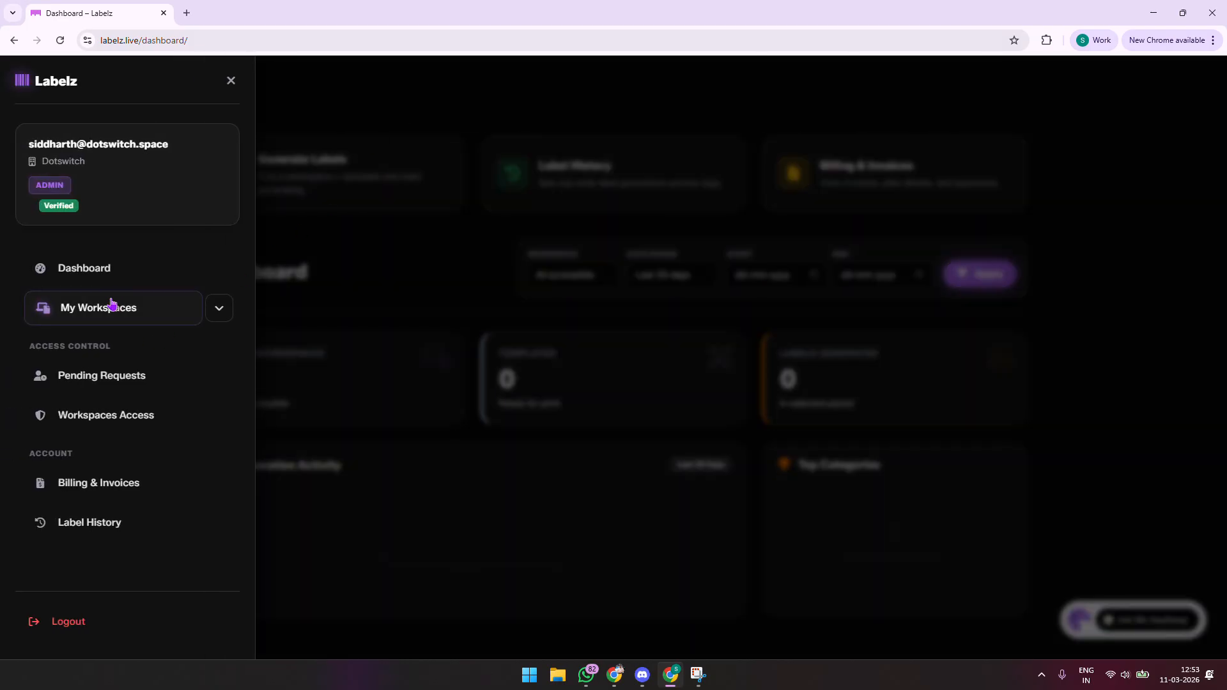
left_click(218, 308)
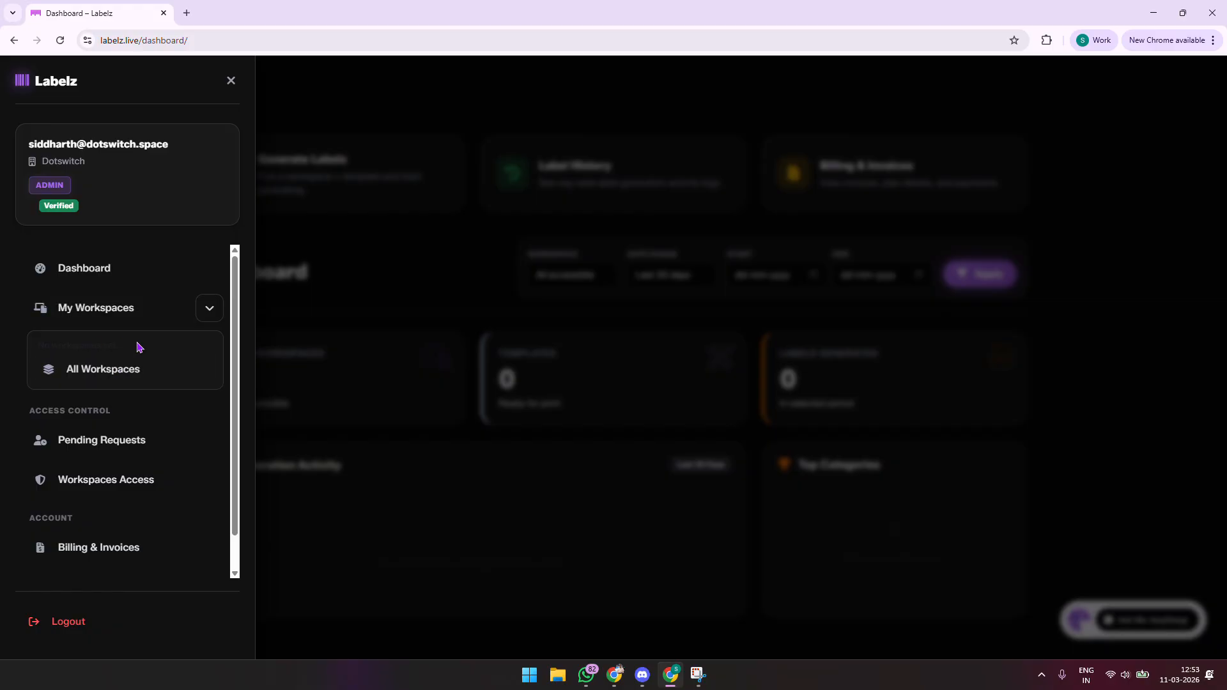
left_click_drag(44, 346, 159, 353)
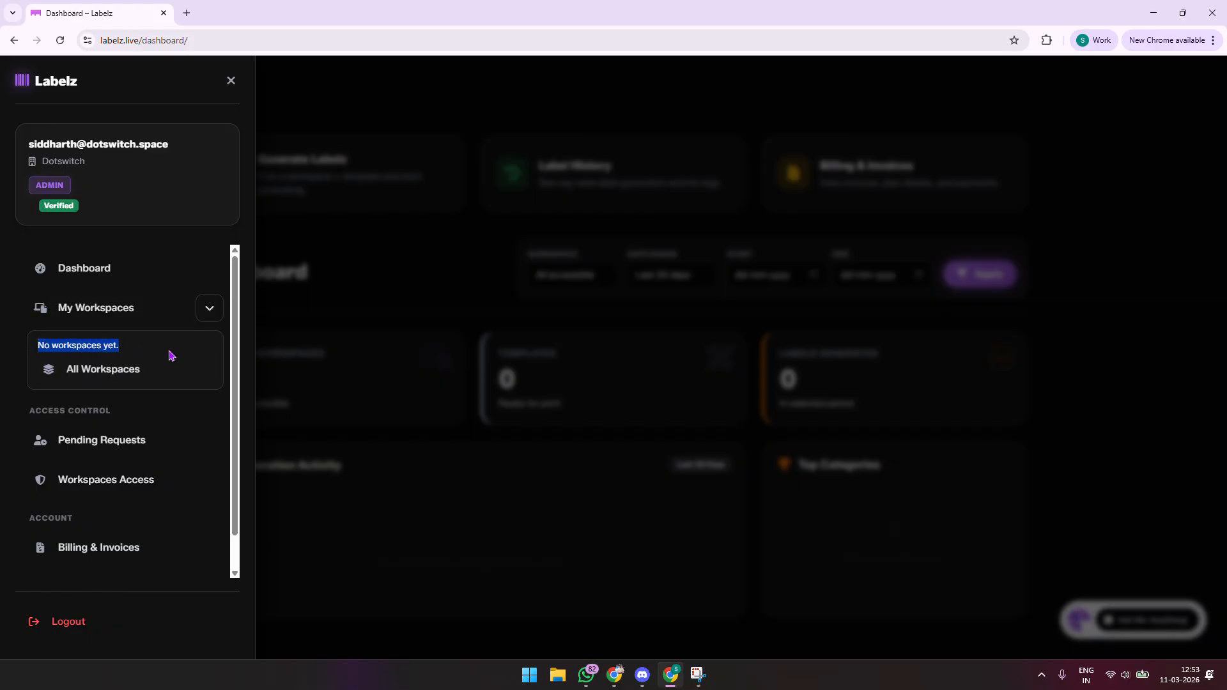
left_click(134, 310)
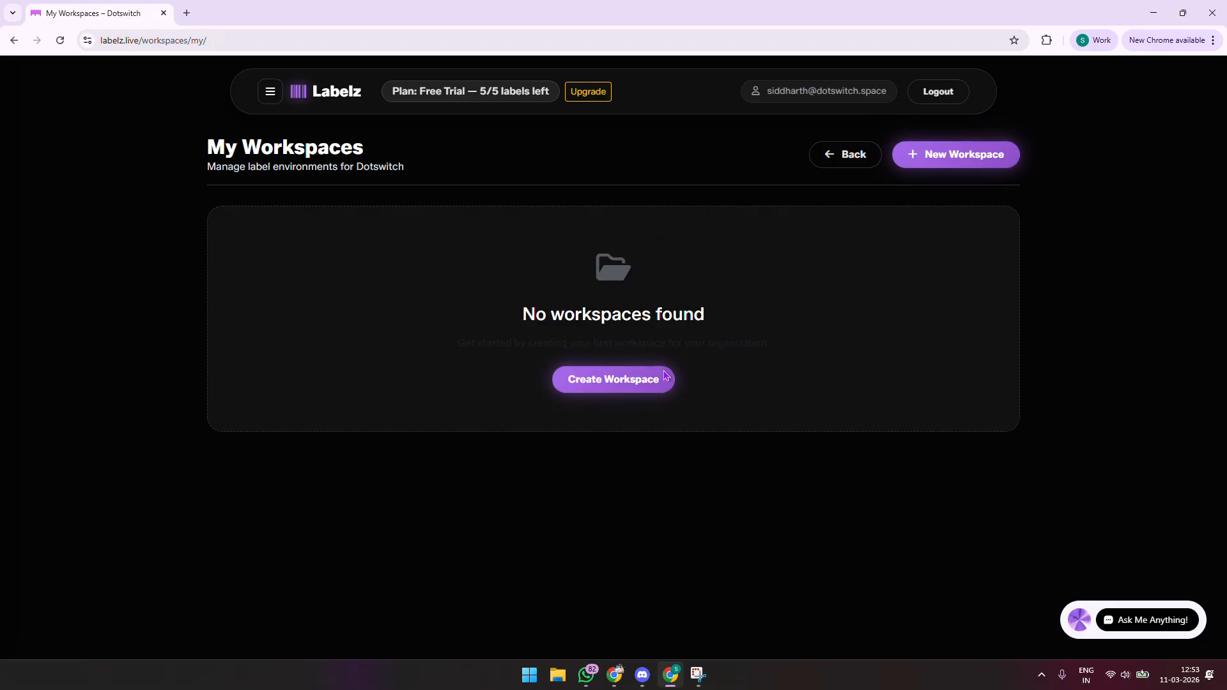
left_click(609, 381)
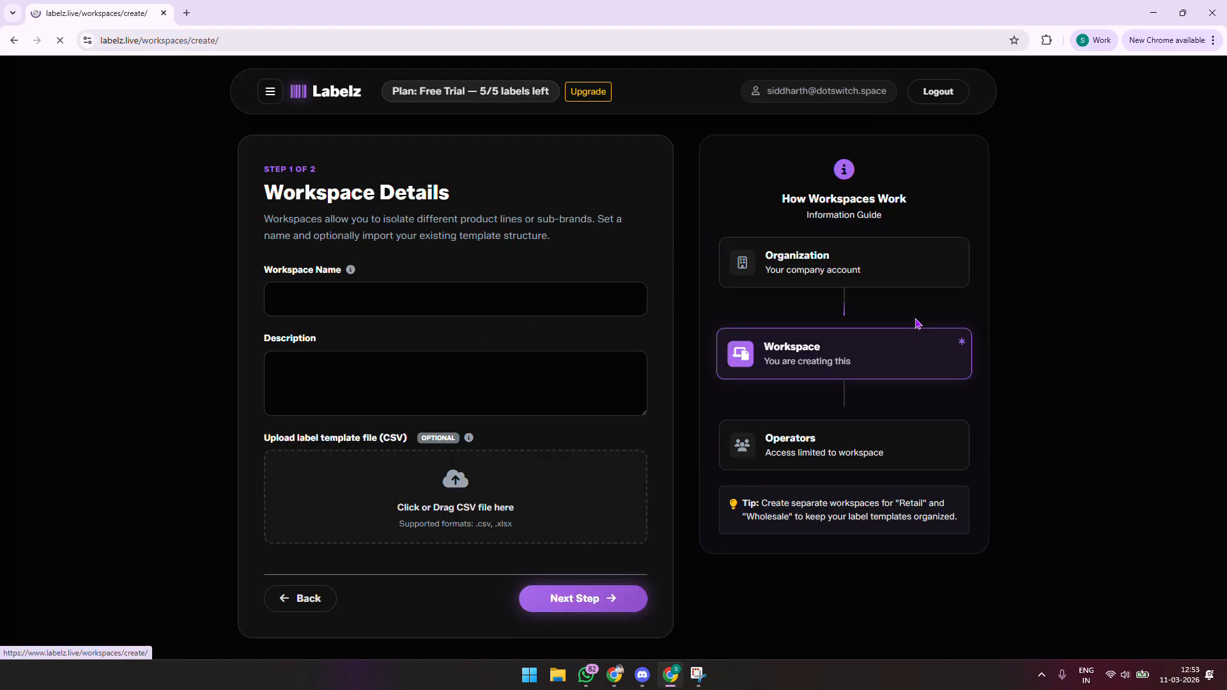
Step: Name the new workspace 'Tshirt Workspace'
left_click(414, 294)
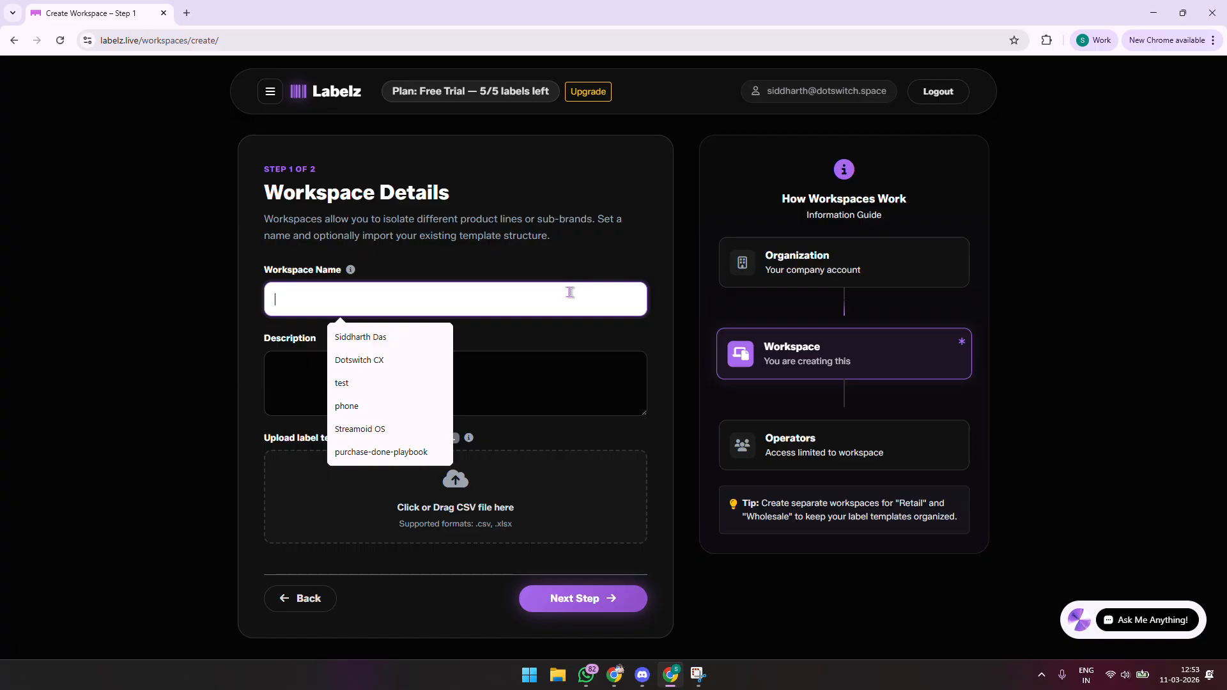
key("Caps_Lock")
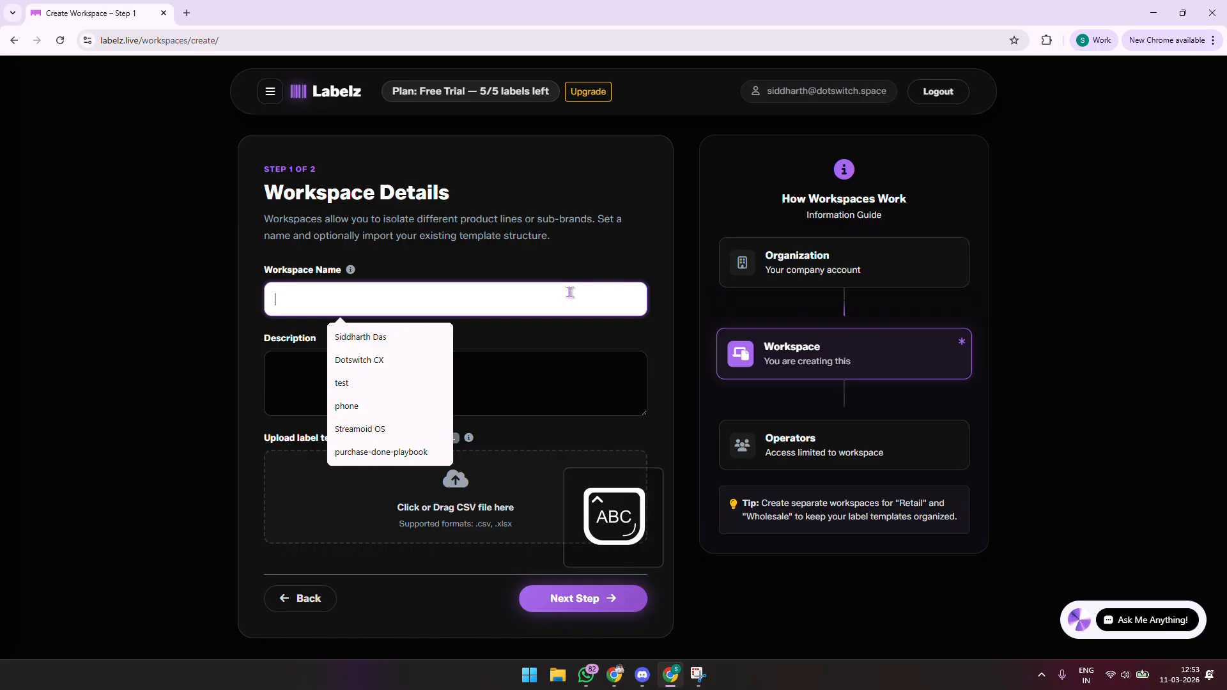
type("N")
key("Caps_Lock")
type("ew")
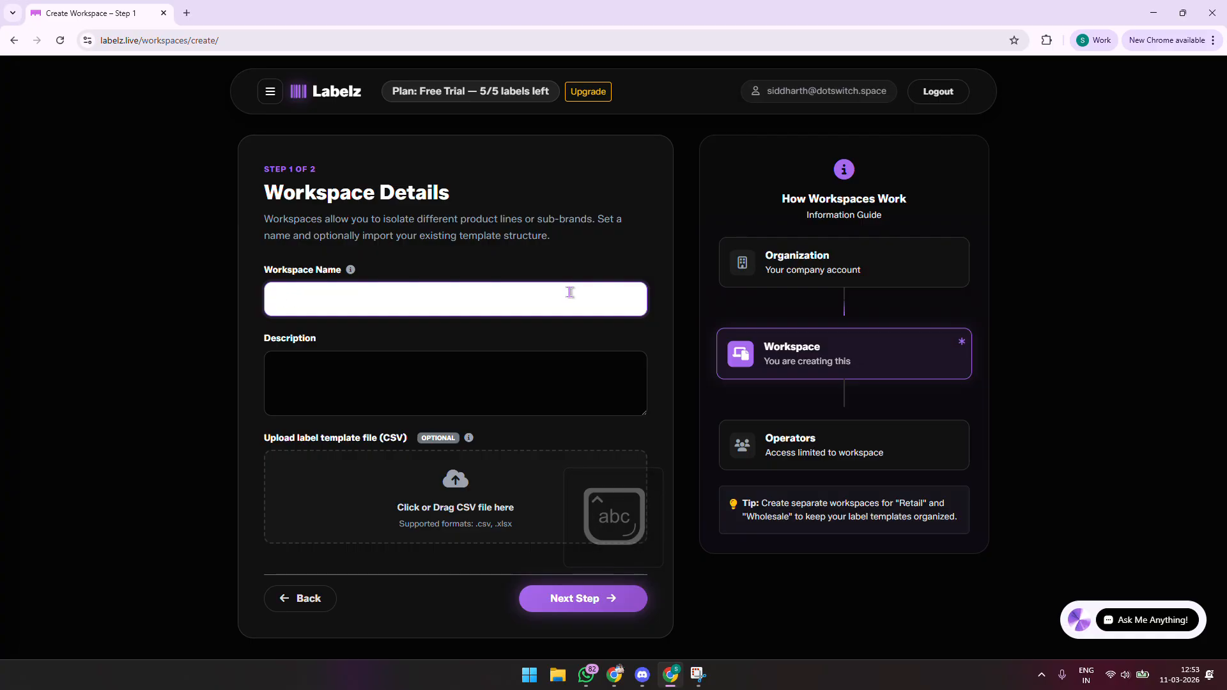
key("Caps_Lock")
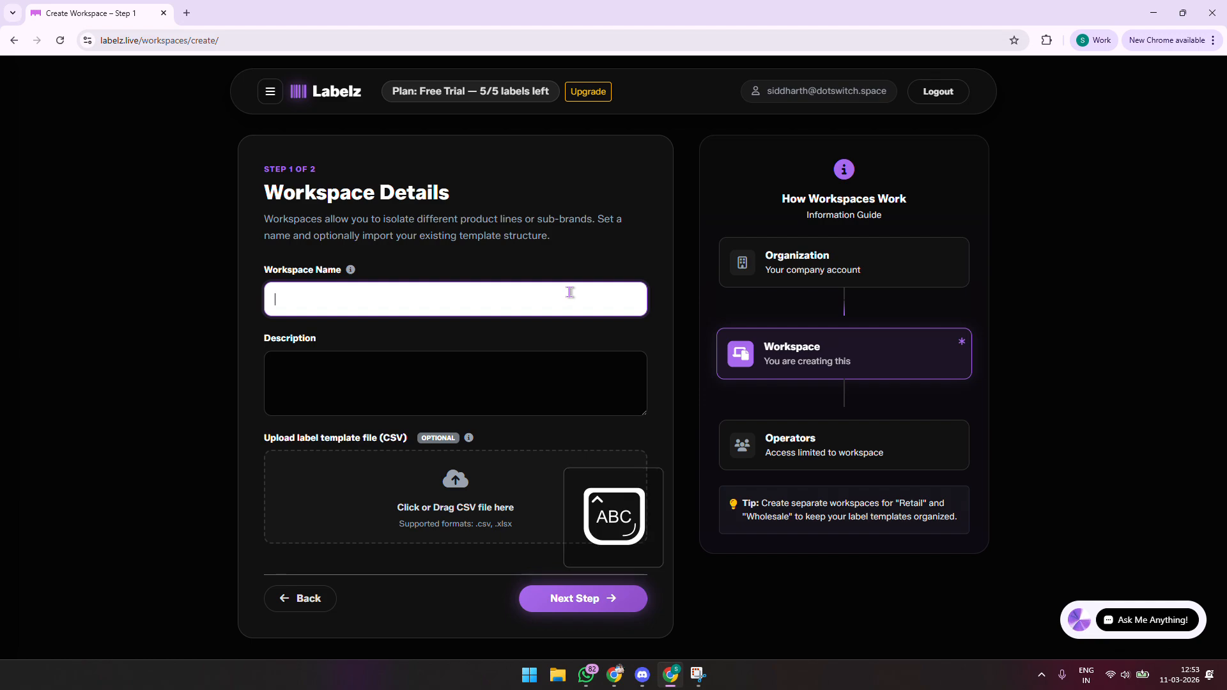
type("T")
key("Caps_Lock")
type("shirt Wor")
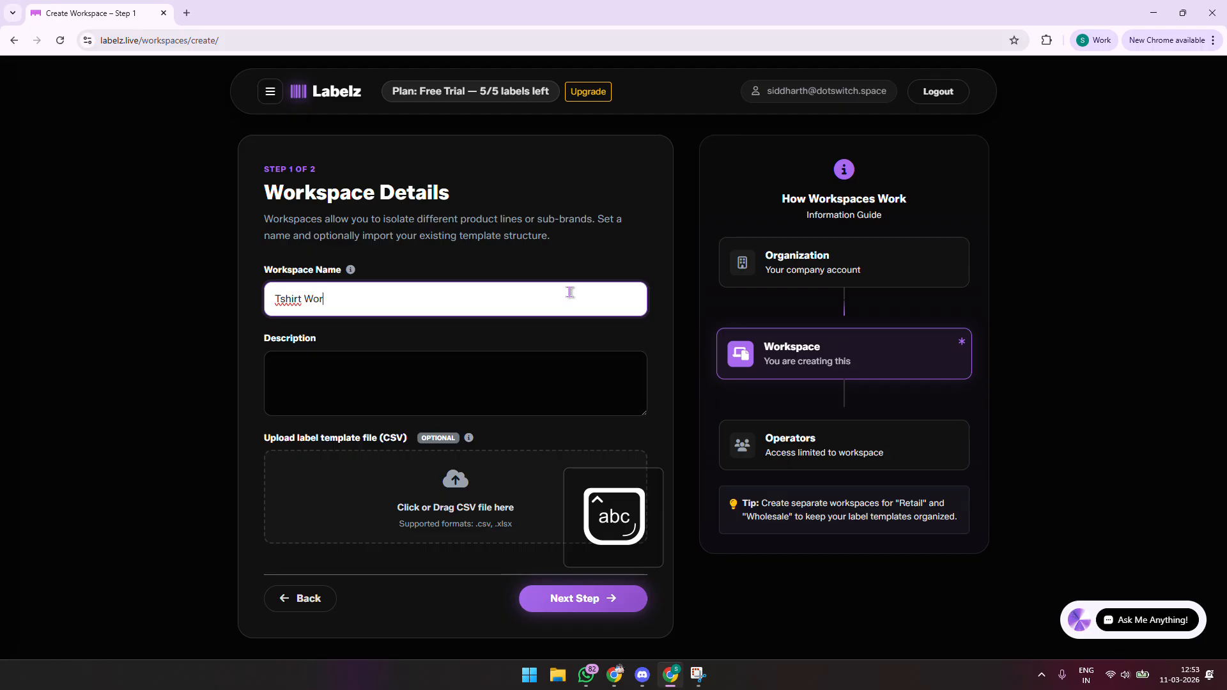
type("kspace")
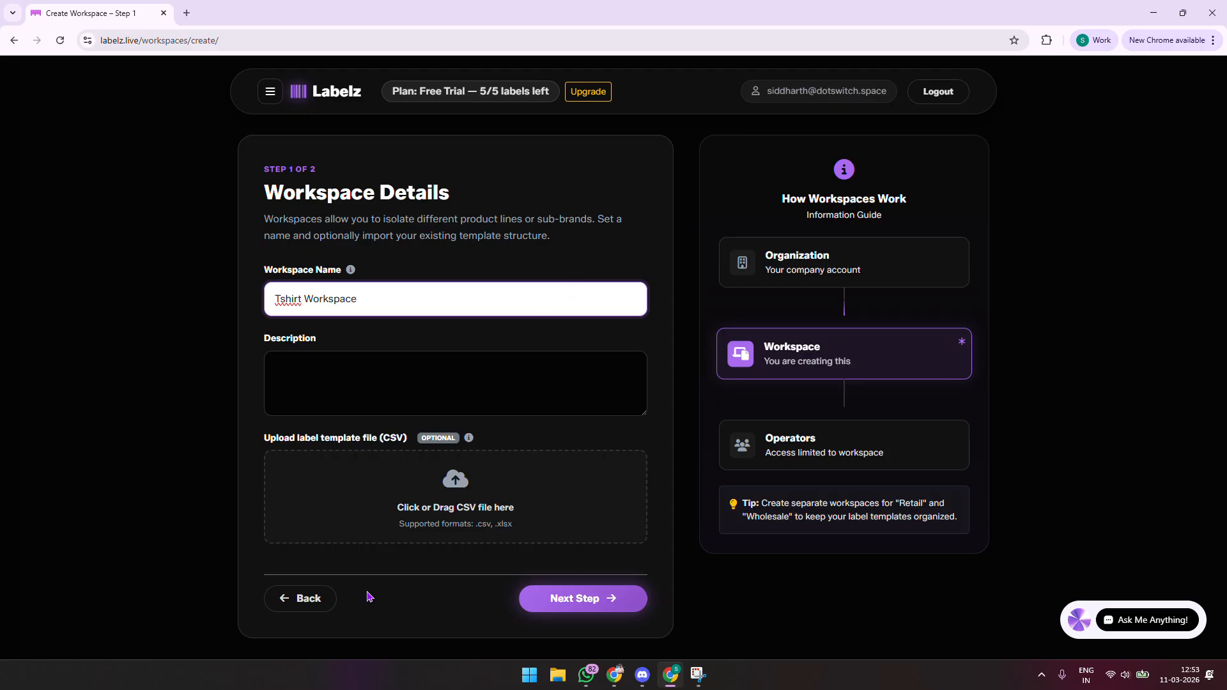
Step: Describe it as saving all the label templates required for tshirt labels
left_click(429, 383)
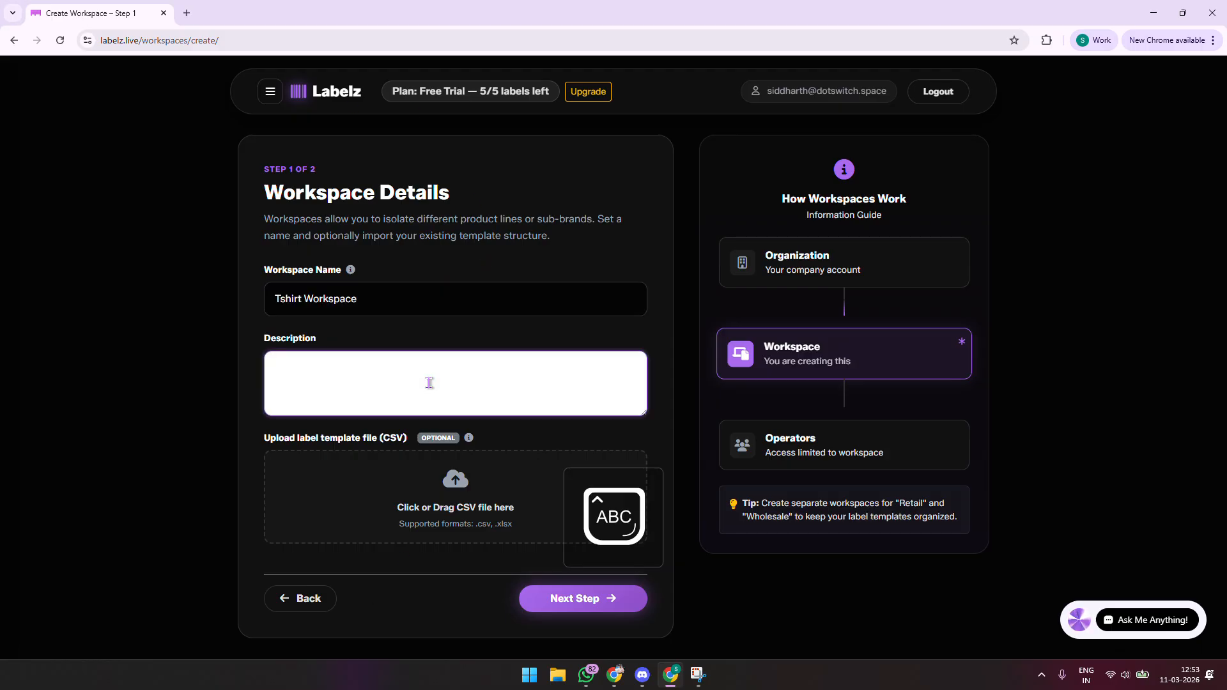
type("In this workspac")
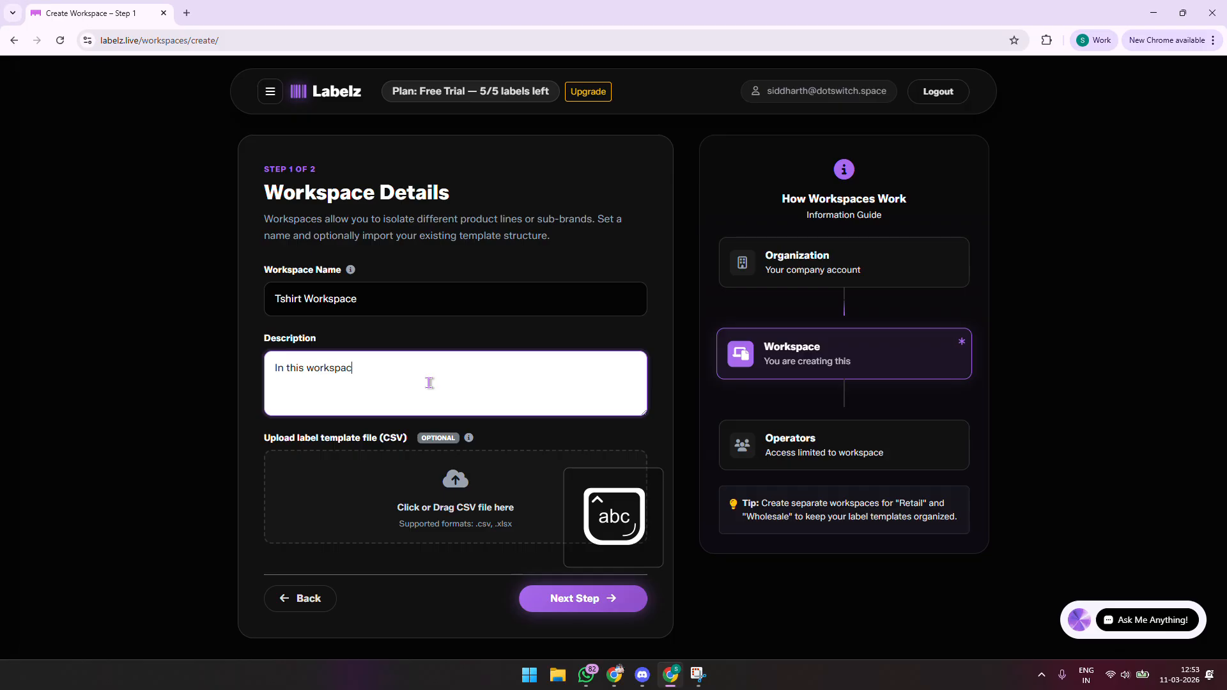
key("BackSpace")
key("BackSpace")
key("BackSpace")
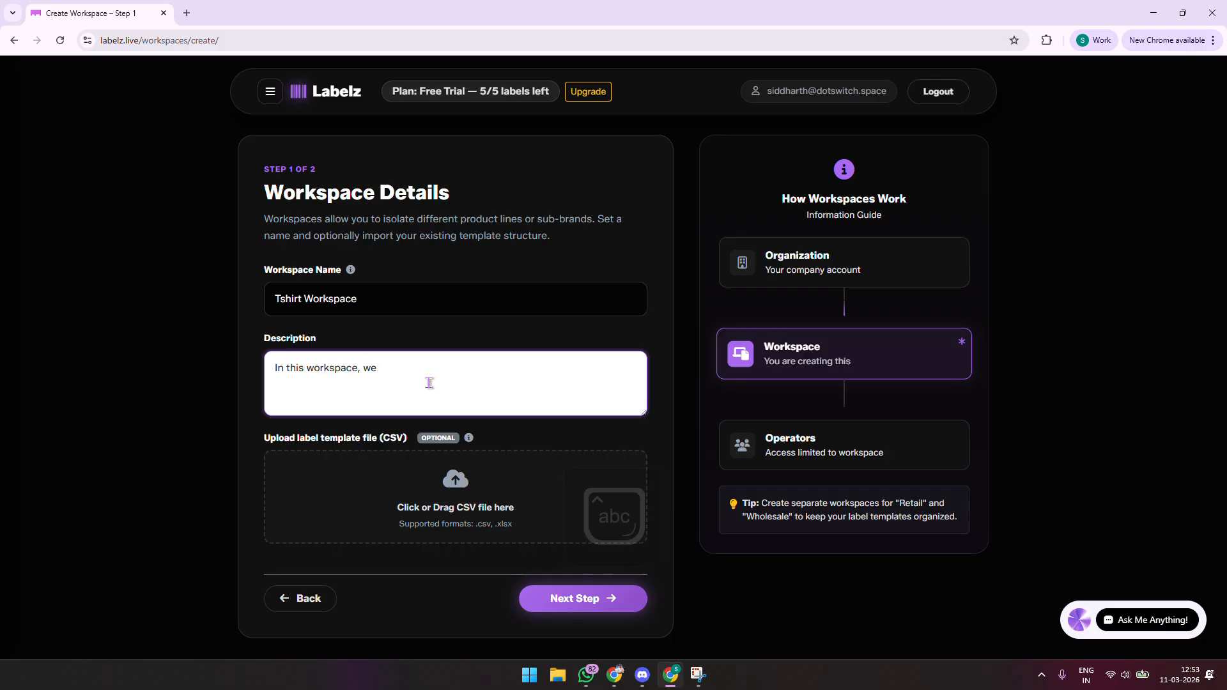
type("are saving all ")
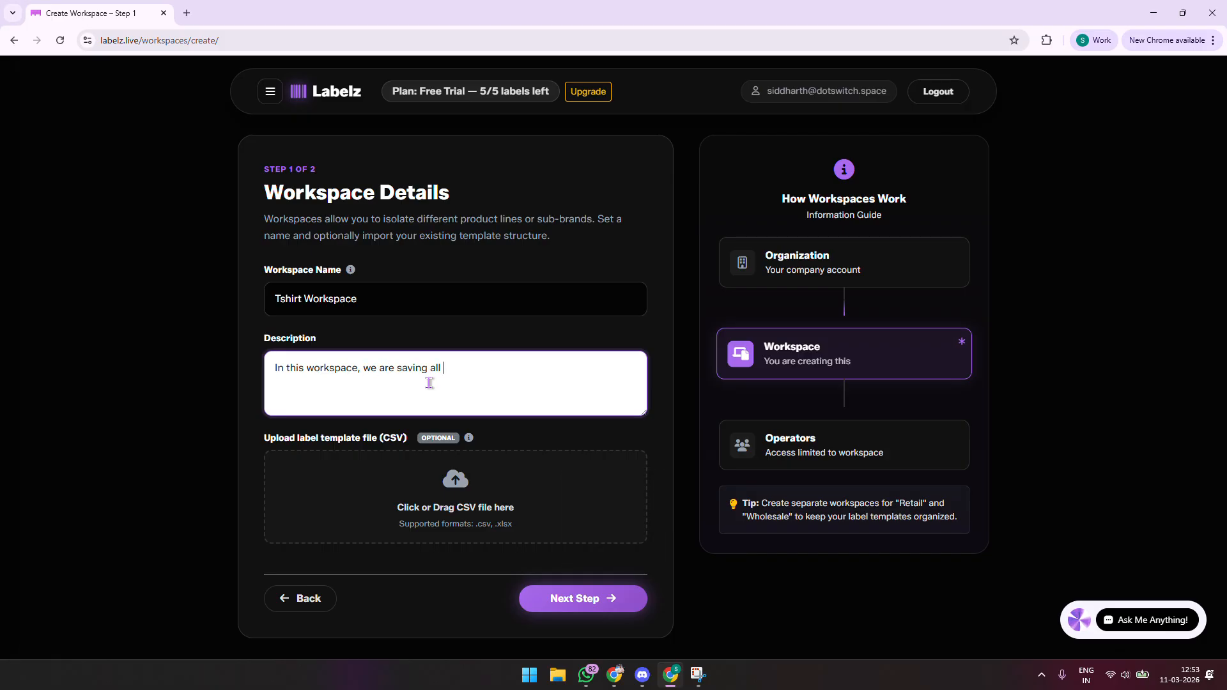
type("the label template")
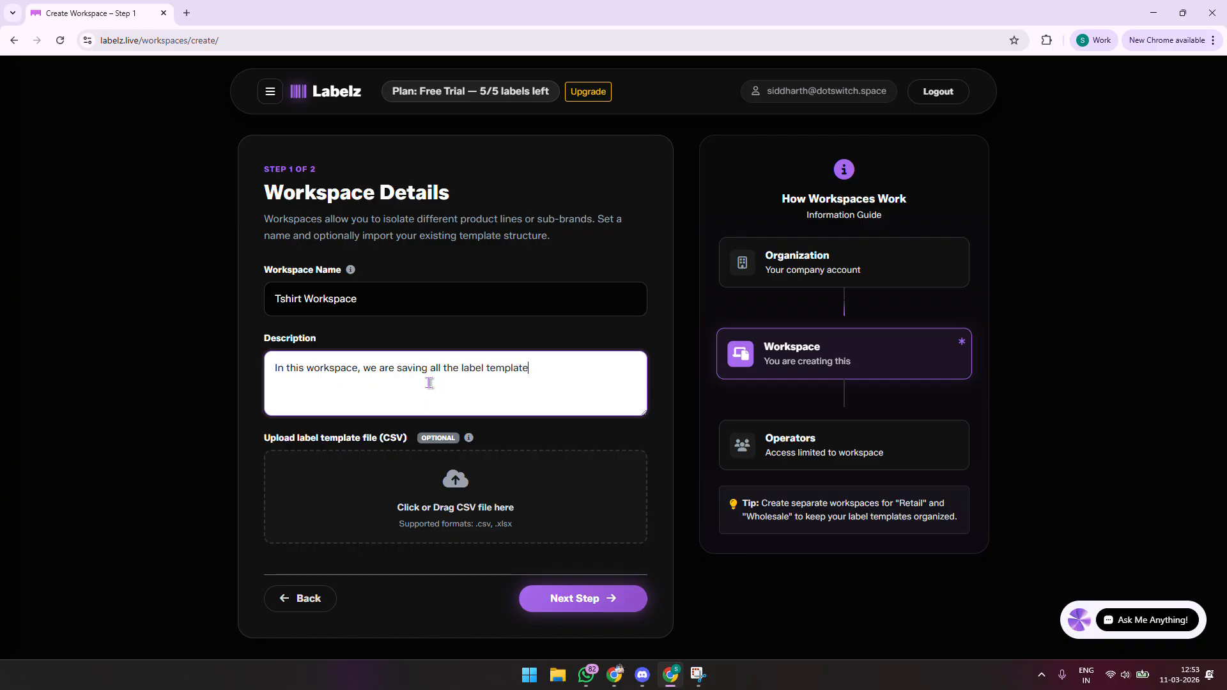
type("s required for tshirt labels")
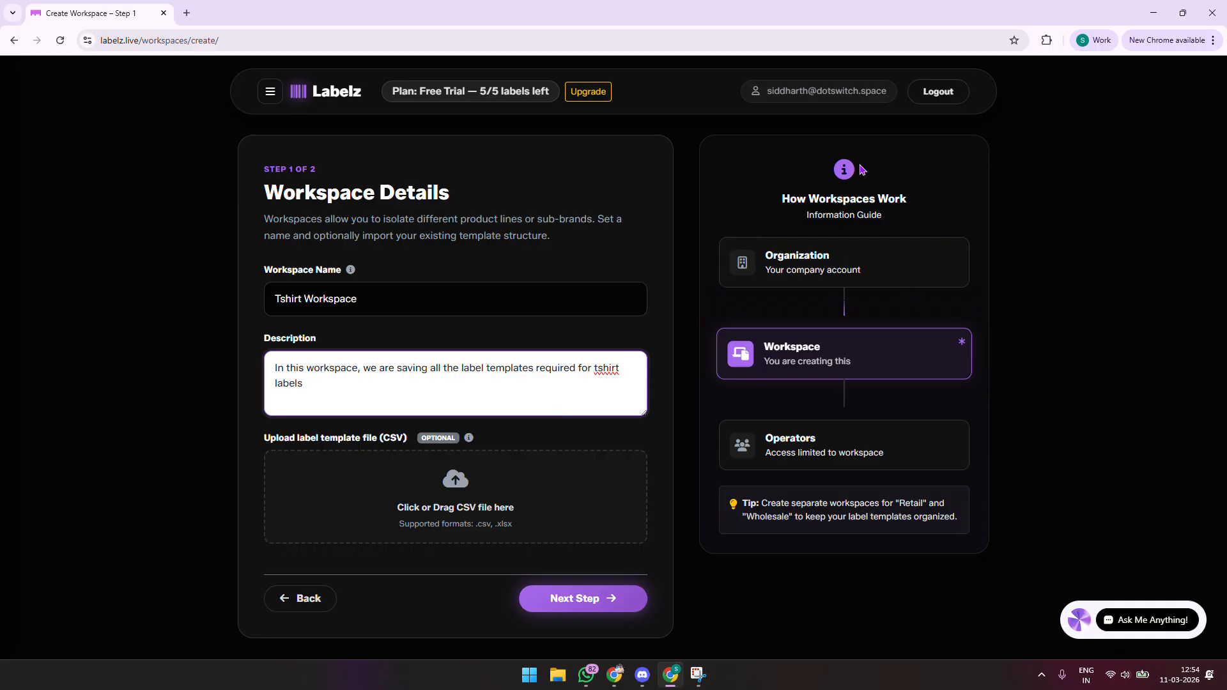
Step: Finish the workspace details and continue to step 2 of 2, Define Base Fields
double_click(767, 259)
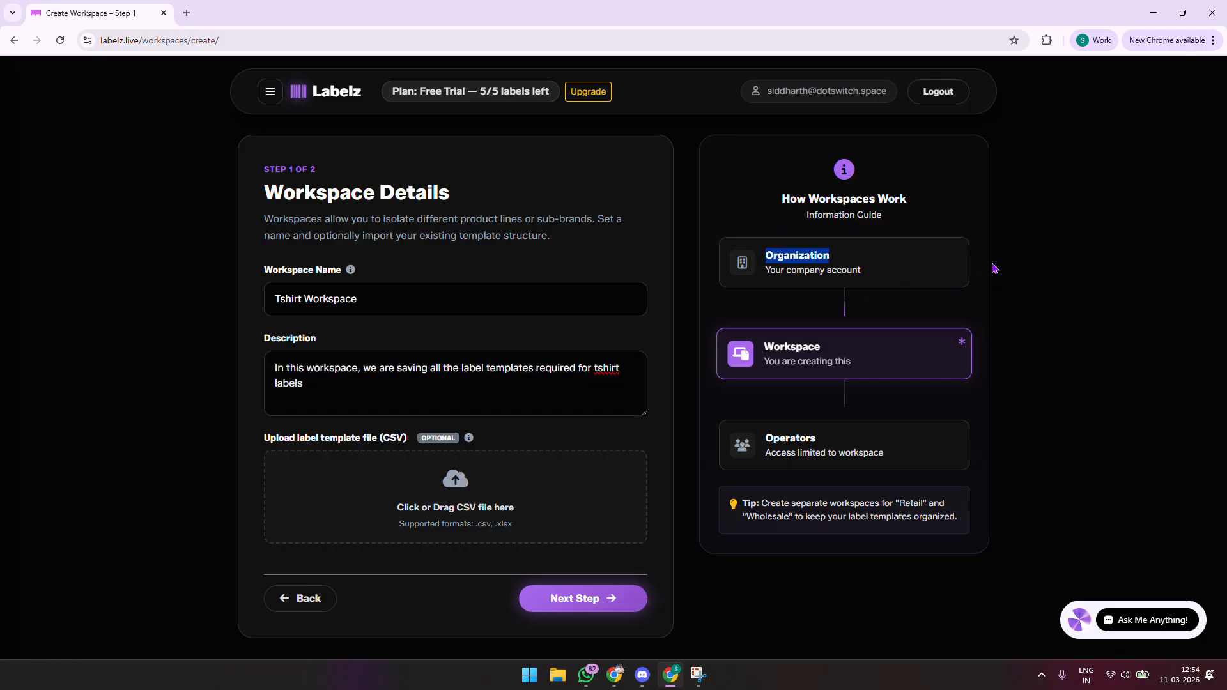
left_click(270, 91)
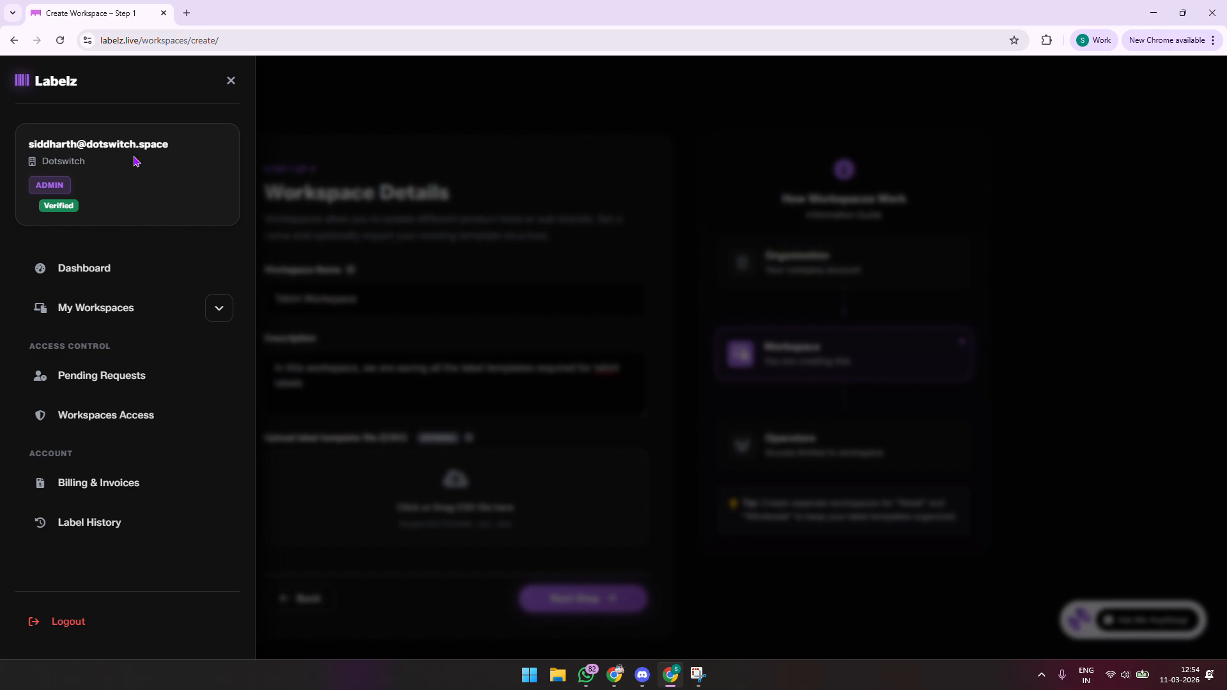
left_click(277, 185)
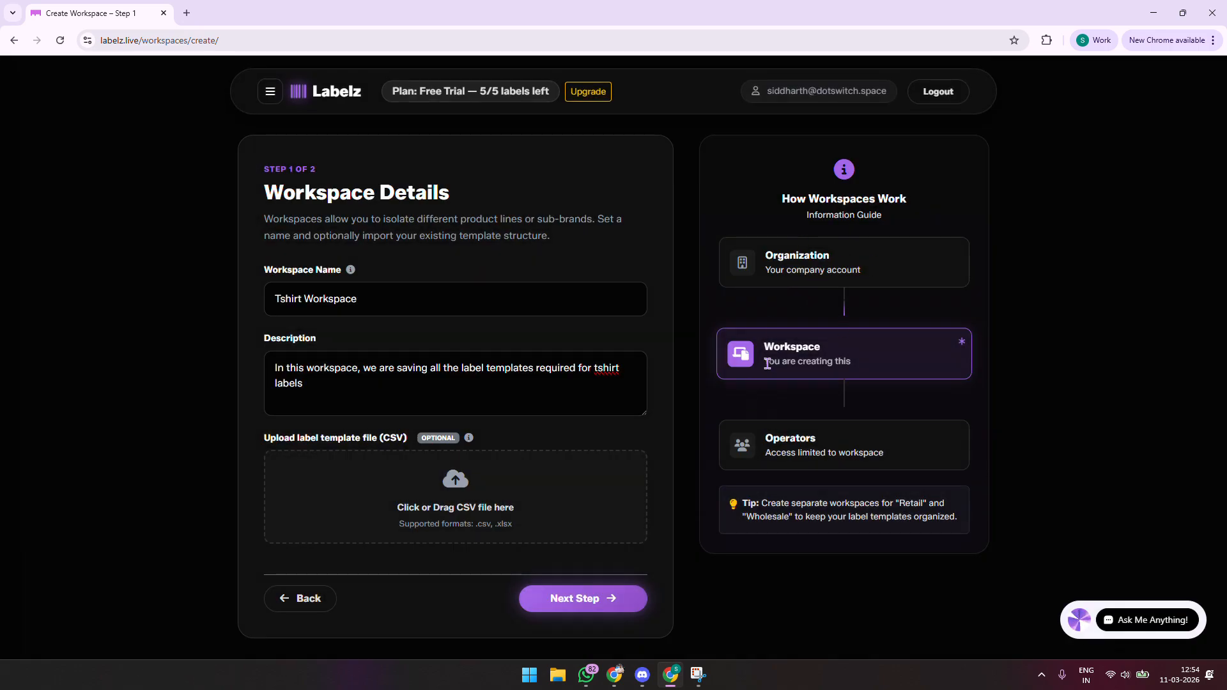
left_click_drag(764, 345, 873, 369)
left_click(1136, 419)
left_click_drag(753, 345, 857, 389)
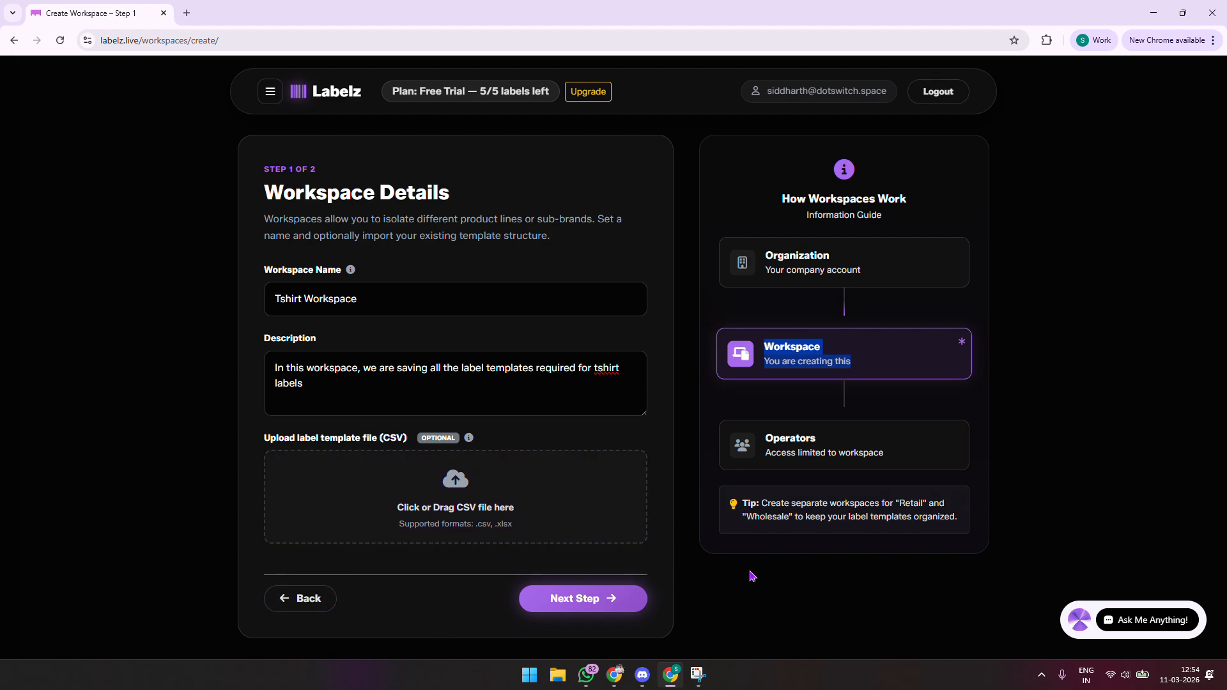
left_click(604, 599)
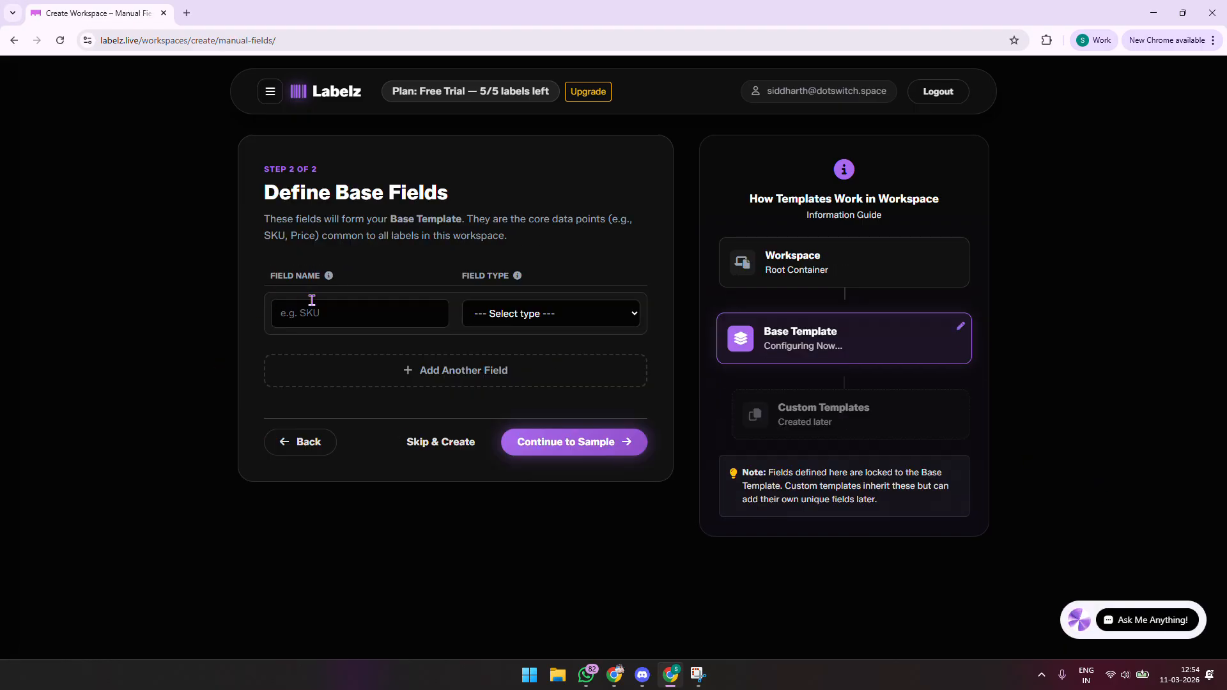
Step: Define the first base field, Item Name, with type Text
left_click(430, 313)
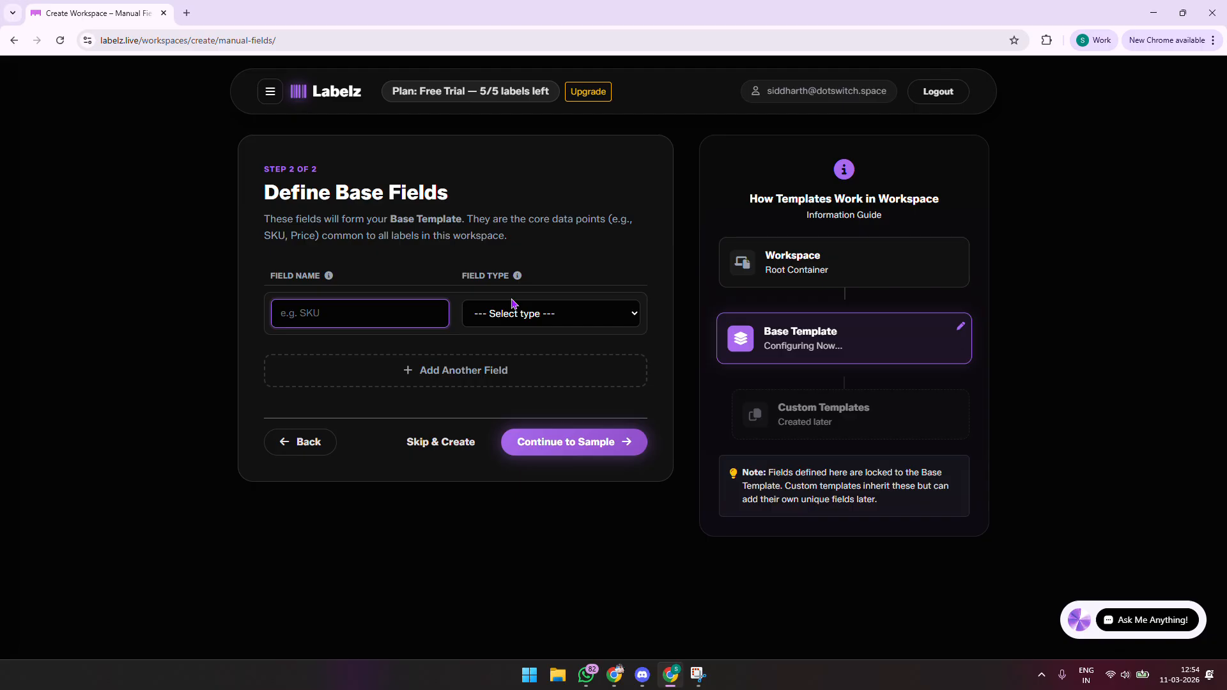
key("Caps_Lock")
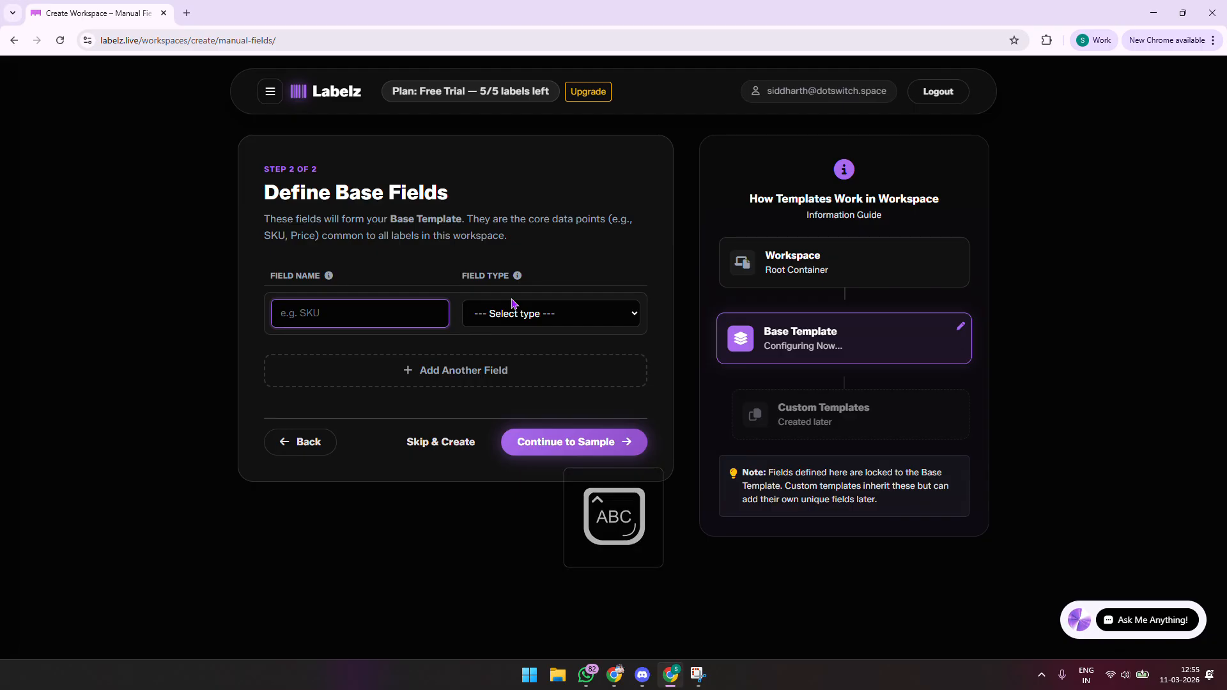
type("I")
key("Caps_Lock")
type("tem")
key("Caps_Lock")
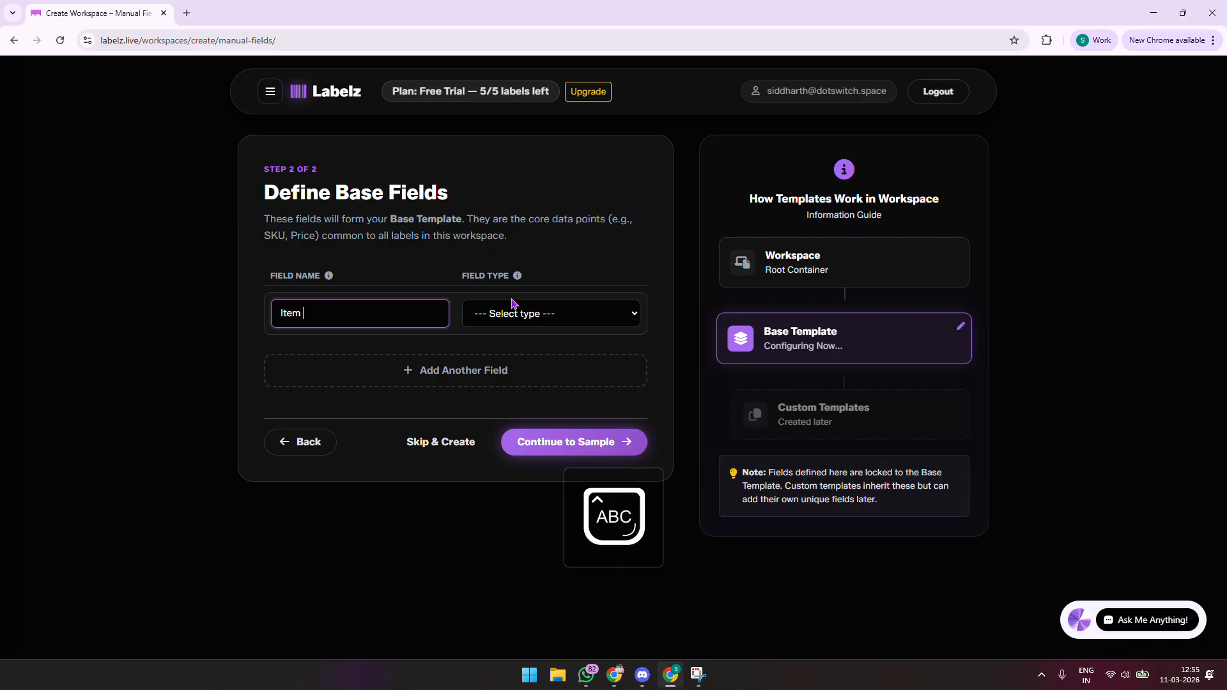
type("N")
key("Caps_Lock")
type("ame")
left_click(561, 314)
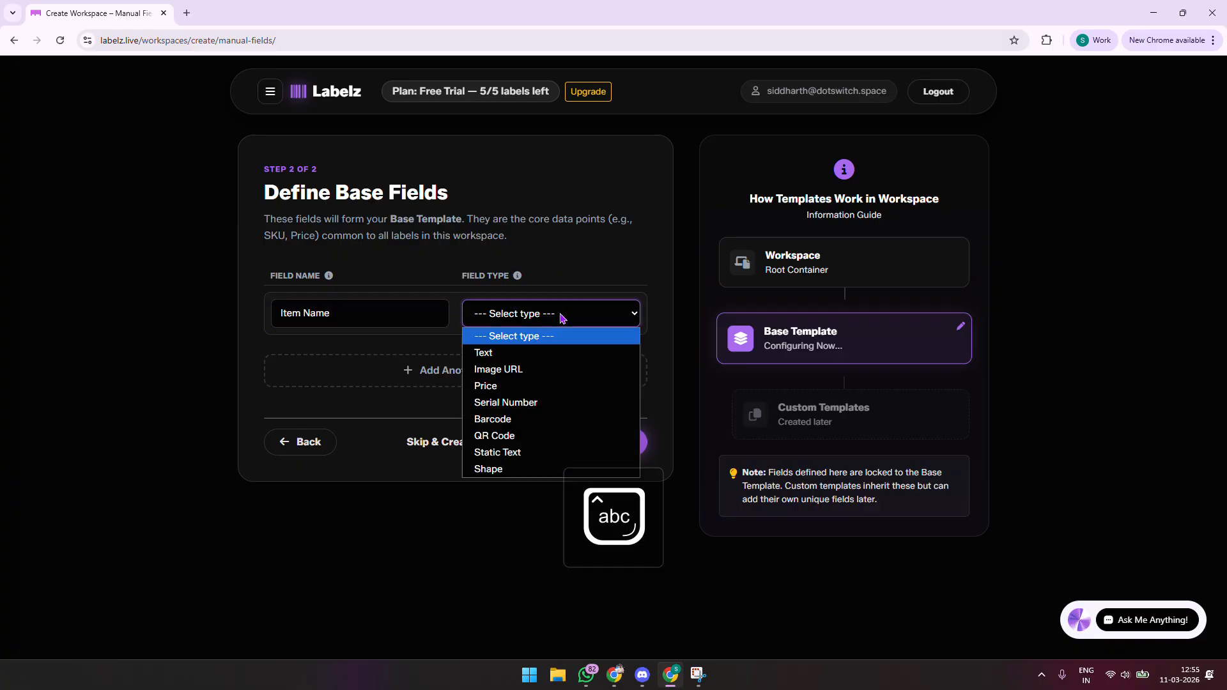
left_click(559, 353)
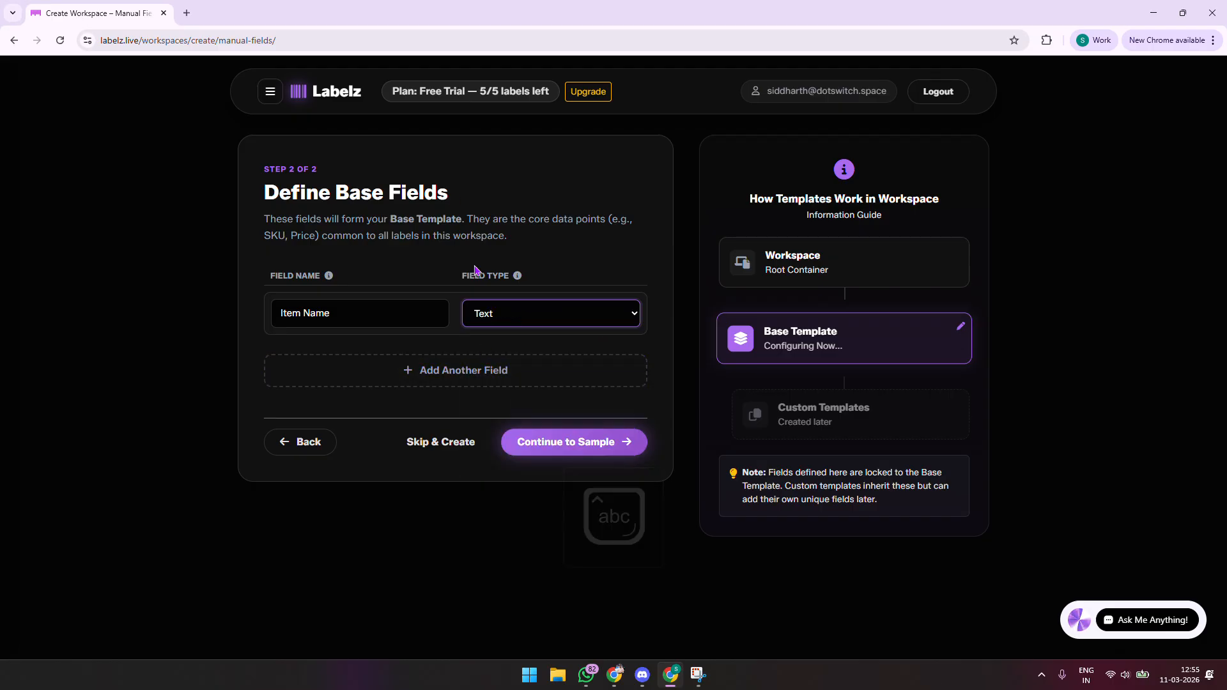
Step: Add a second field, Item Description, with type Text
left_click(422, 370)
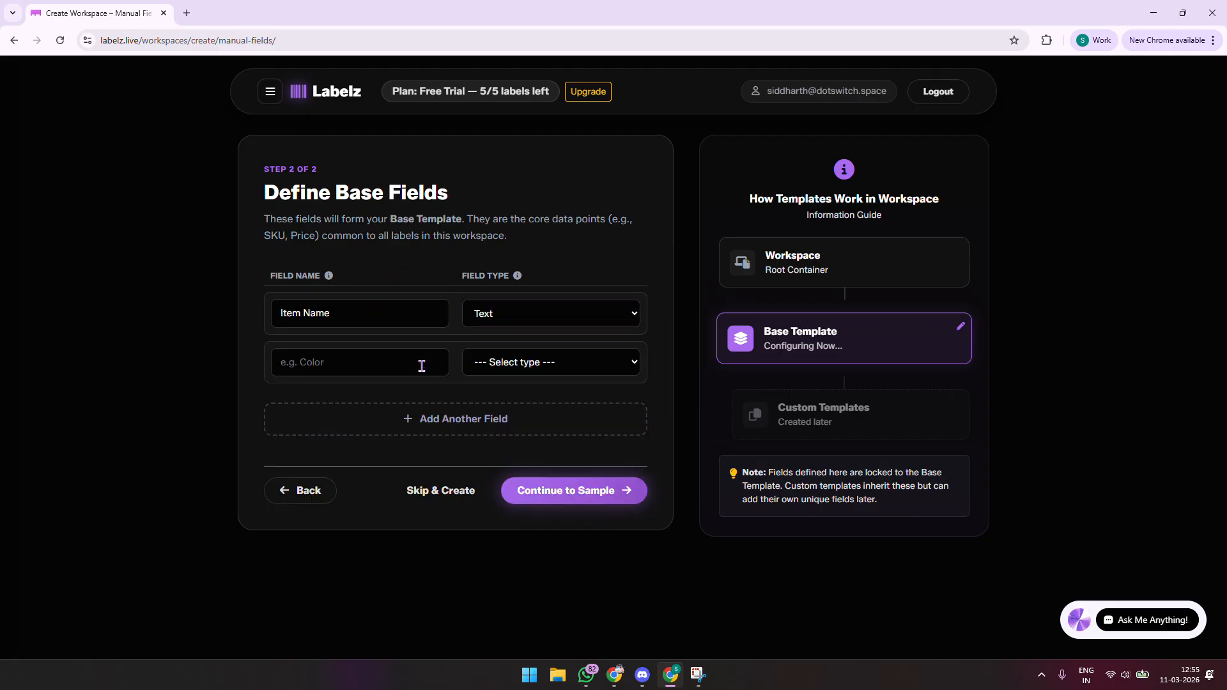
left_click(360, 372)
key("Caps_Lock")
type("I")
key("Caps_Lock")
type("tem")
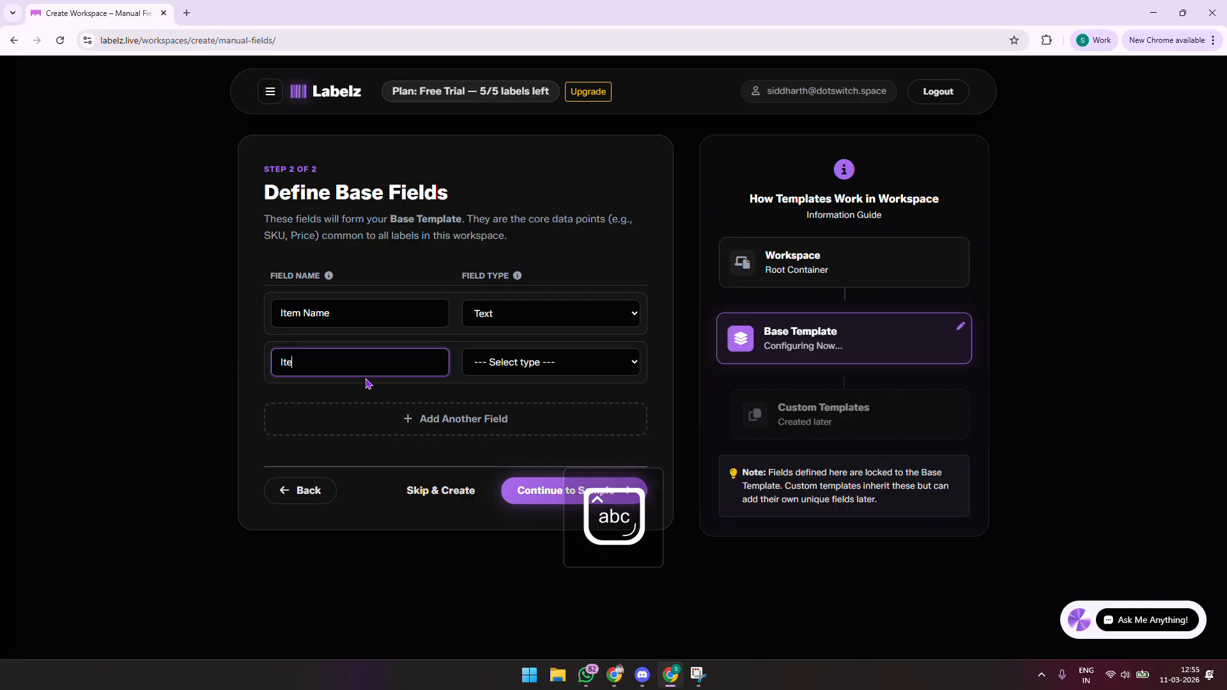
key("Caps_Lock")
type("D")
key("Caps_Lock")
type("escription")
left_click(526, 364)
left_click(511, 404)
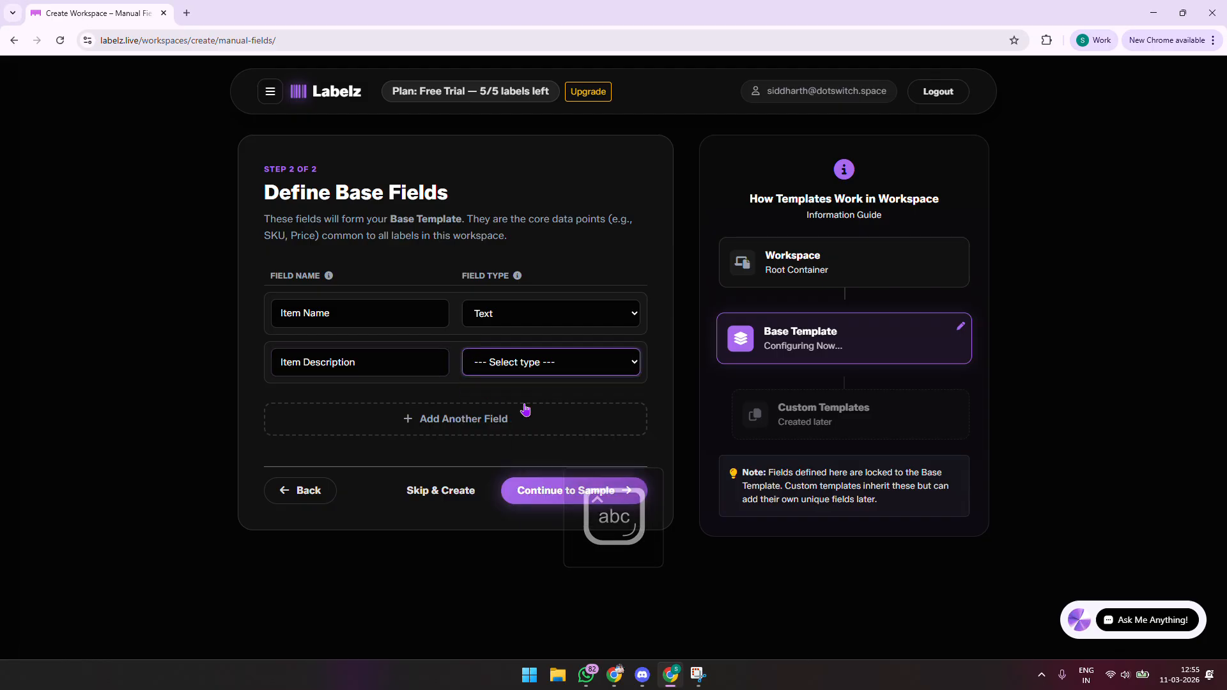
Step: Add a third field, MRP, with type Price
left_click(378, 409)
left_click(378, 403)
key("Caps_Lock")
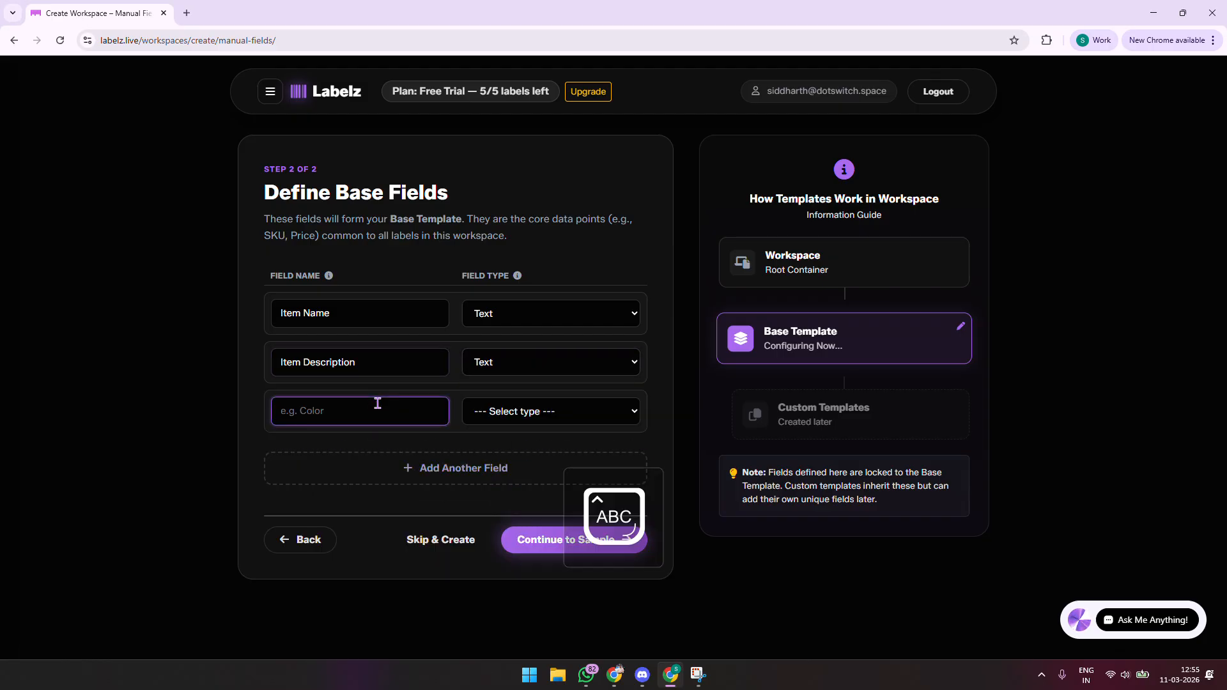
type("I")
key("Caps_Lock")
key("Caps_Lock")
key("BackSpace")
key("BackSpace")
type("MRP")
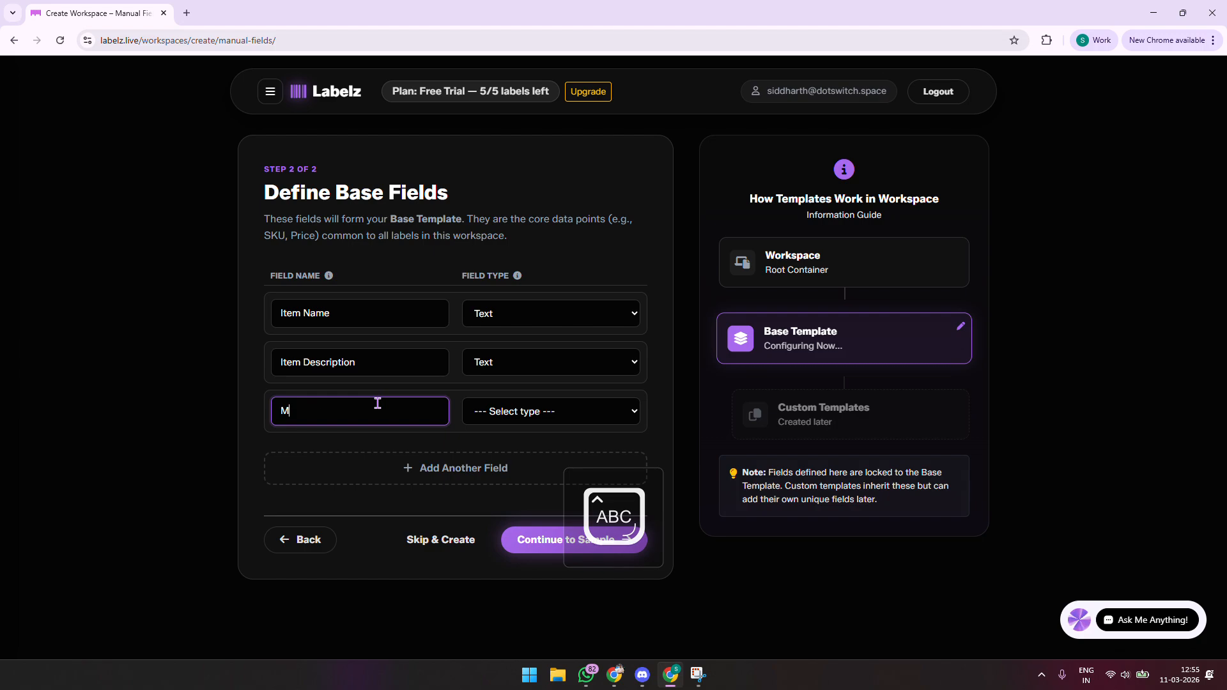
key("Caps_Lock")
left_click(610, 416)
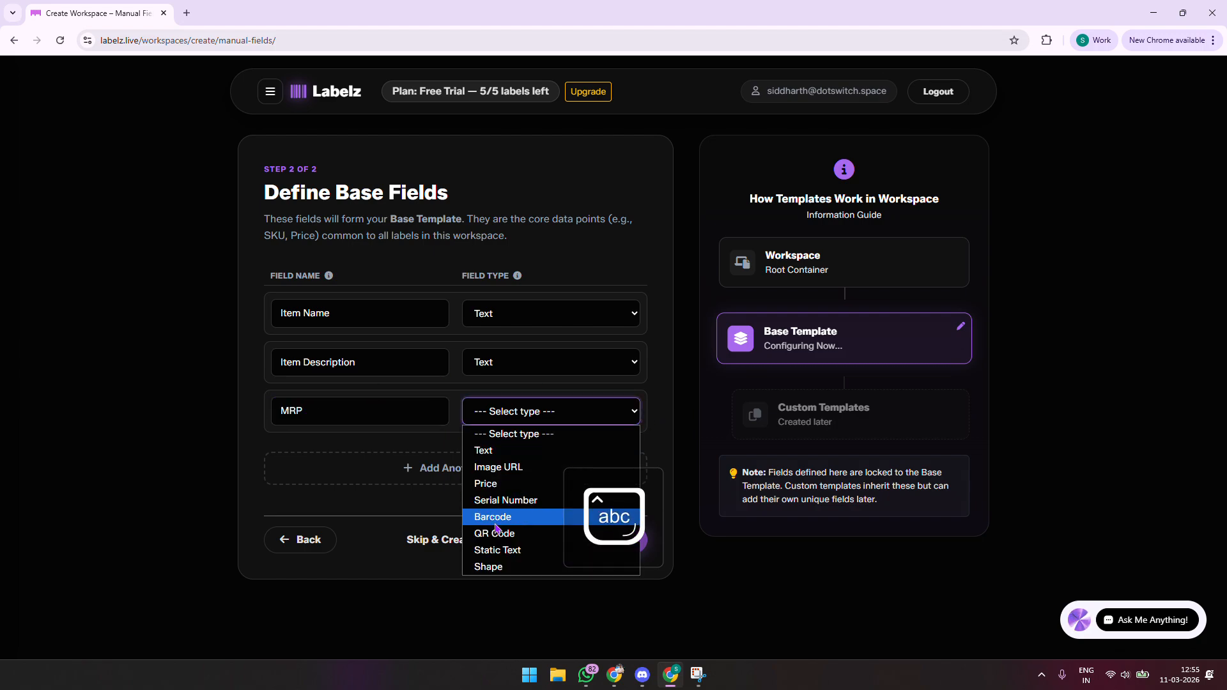
left_click(499, 482)
Step: Add a fourth field, Item Size, with type Text, and proceed to the layout step
left_click(389, 475)
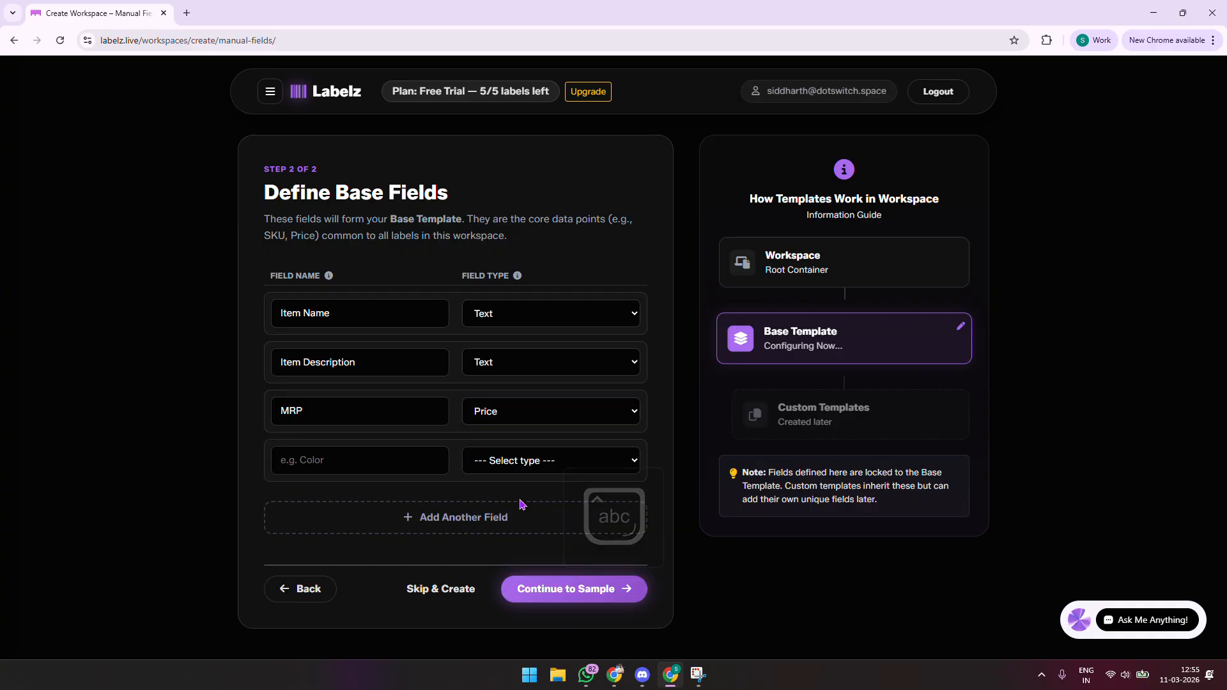
left_click(419, 454)
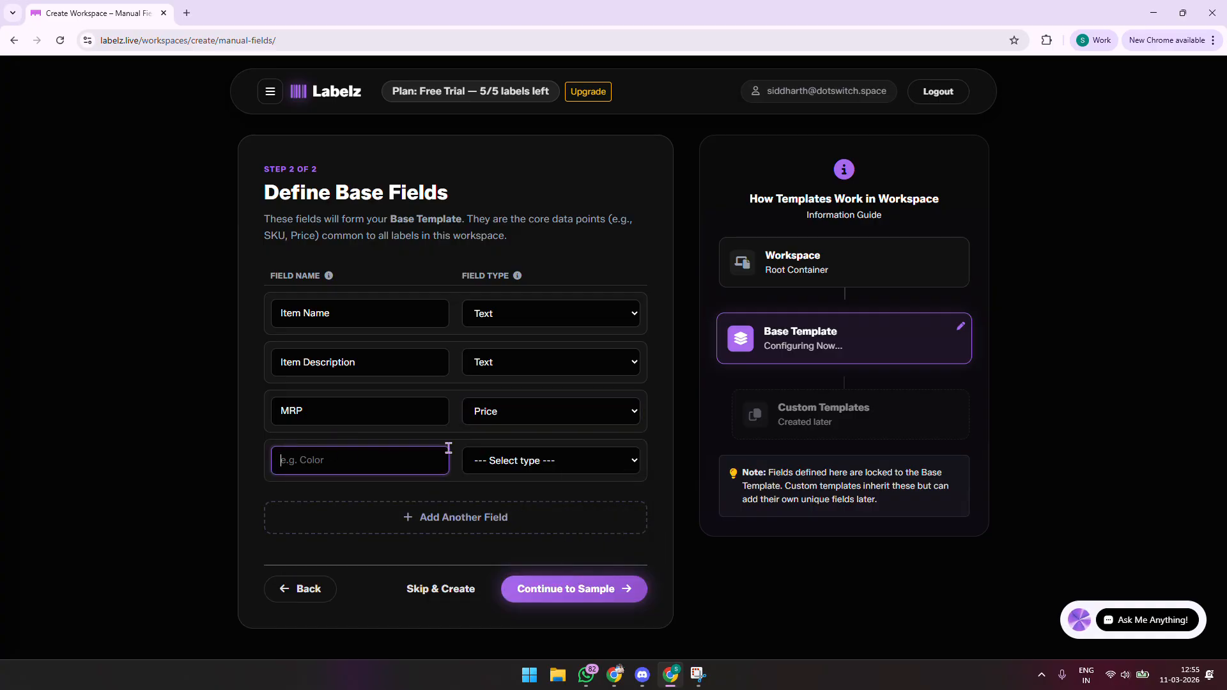
key("Caps_Lock")
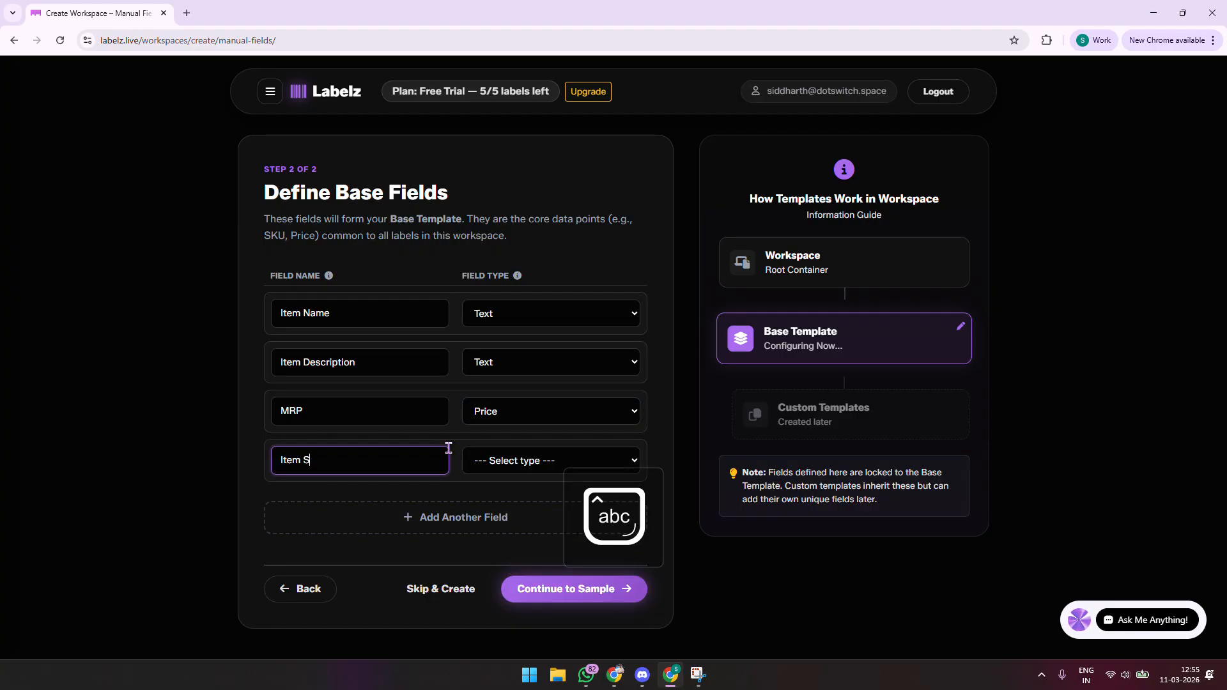
left_click(485, 470)
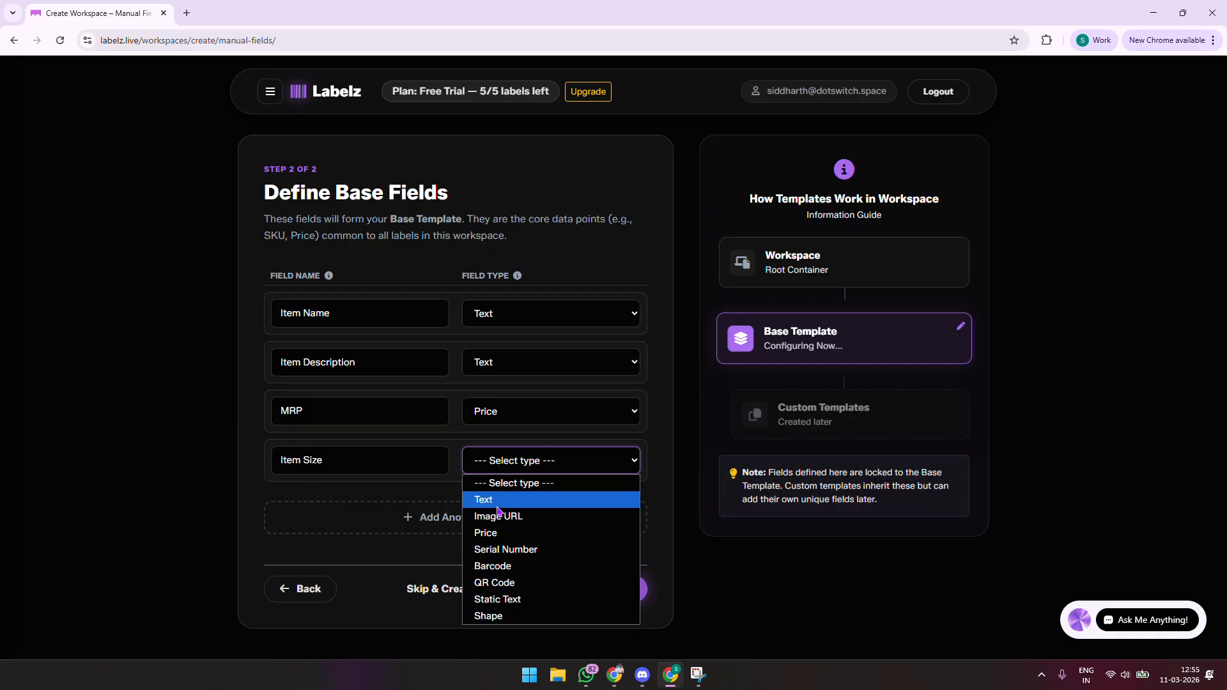
left_click(499, 502)
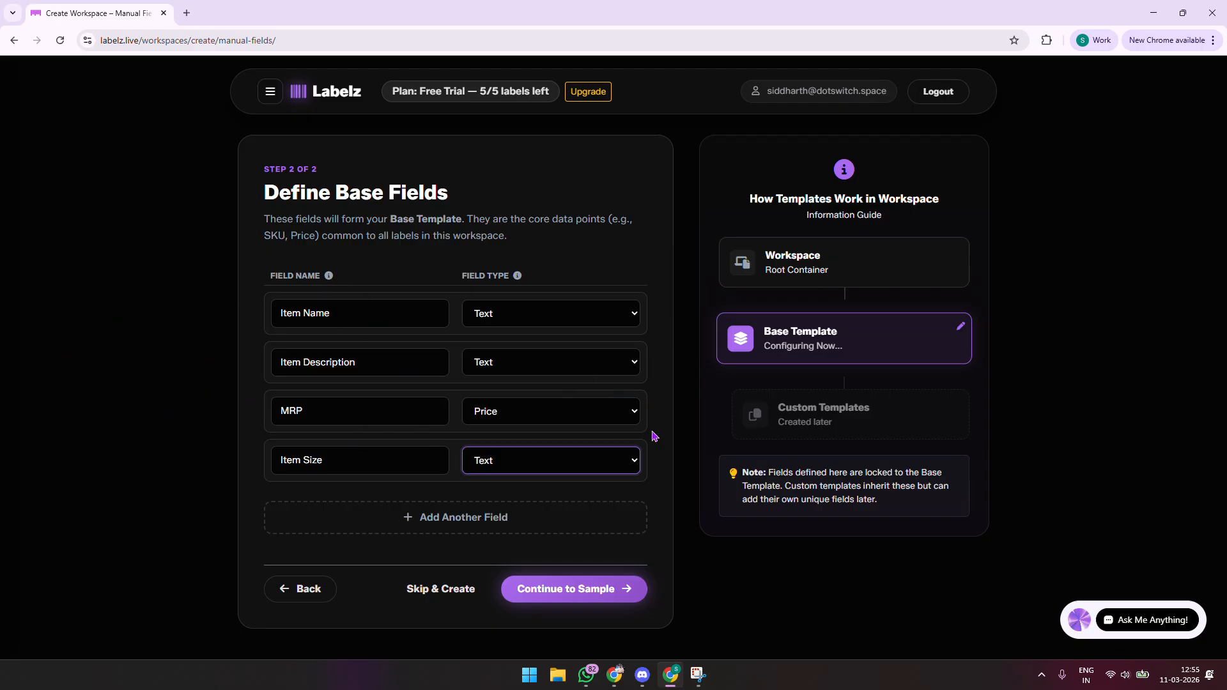
left_click(612, 588)
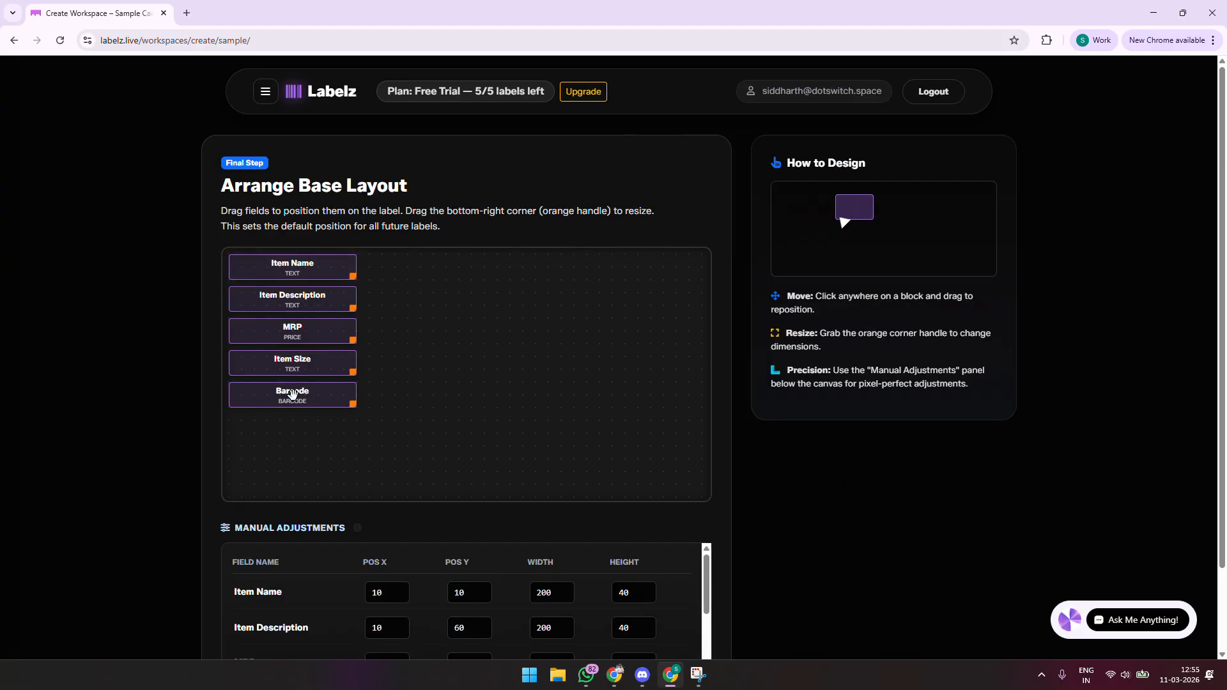
Step: Widen Item Name along the top, place Item Size beside it, and move Barcode and MRP lower
left_click_drag(268, 397, 323, 405)
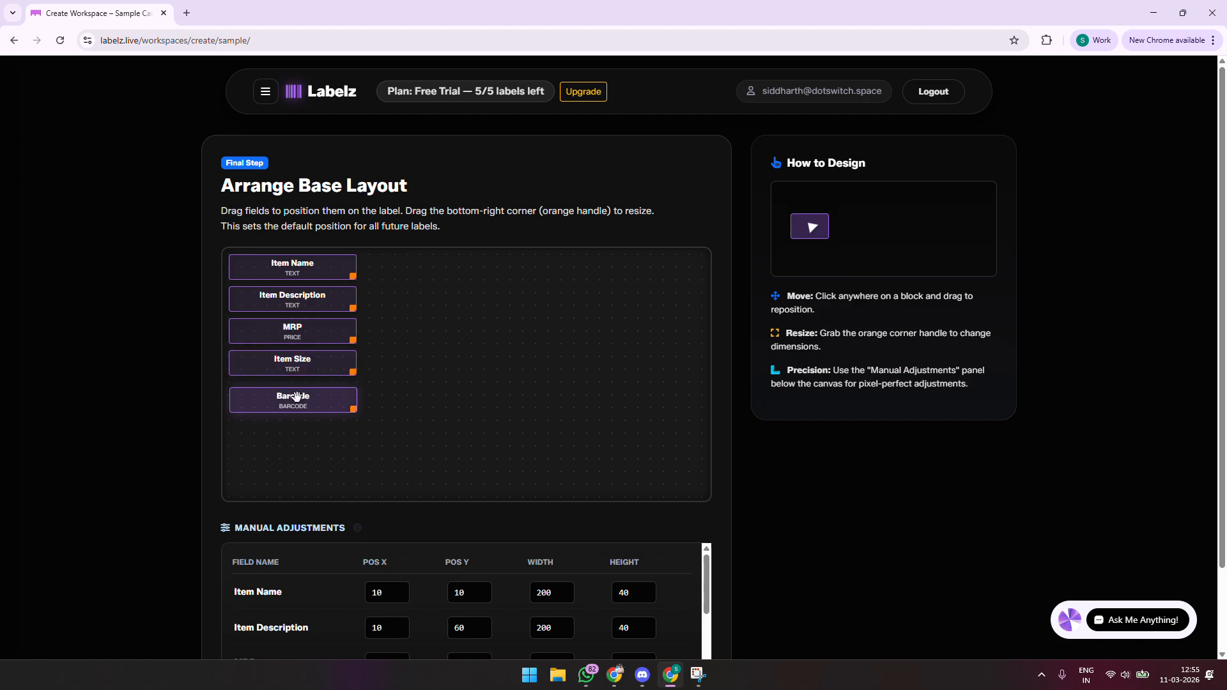
mouse_move(297, 397)
left_mouse_down()
mouse_move(298, 448)
mouse_move(308, 406)
mouse_move(379, 428)
mouse_move(385, 412)
mouse_move(280, 390)
mouse_move(291, 386)
left_mouse_up()
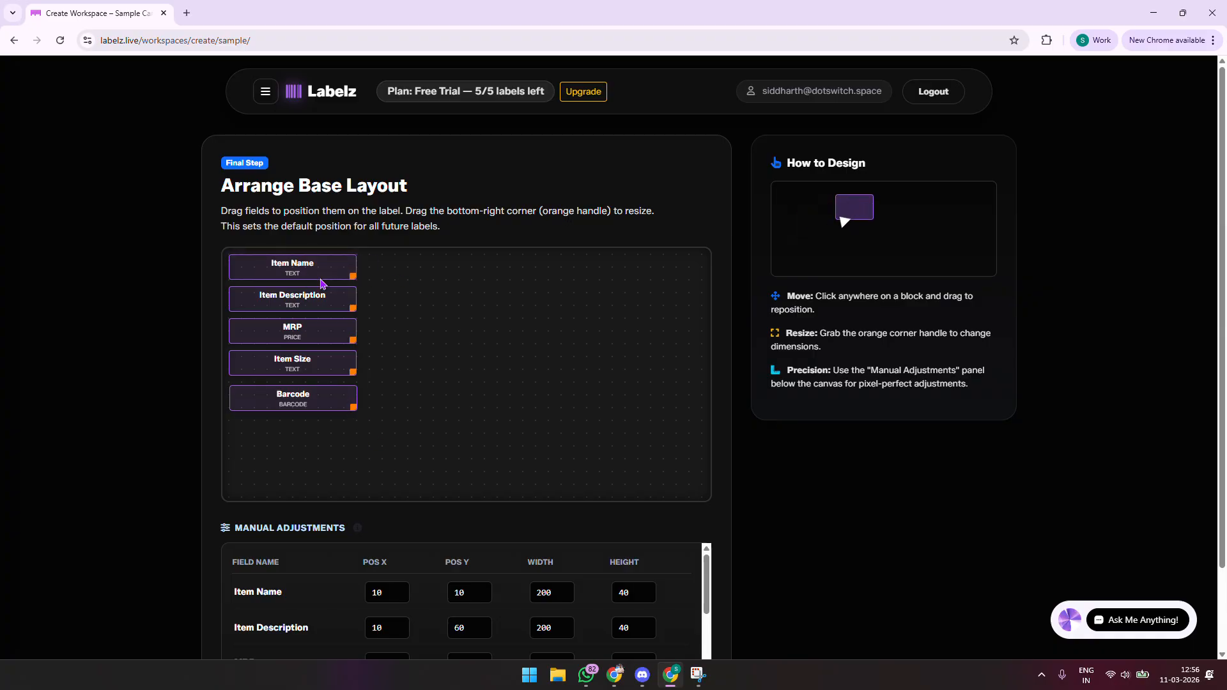
left_click_drag(322, 283, 446, 292)
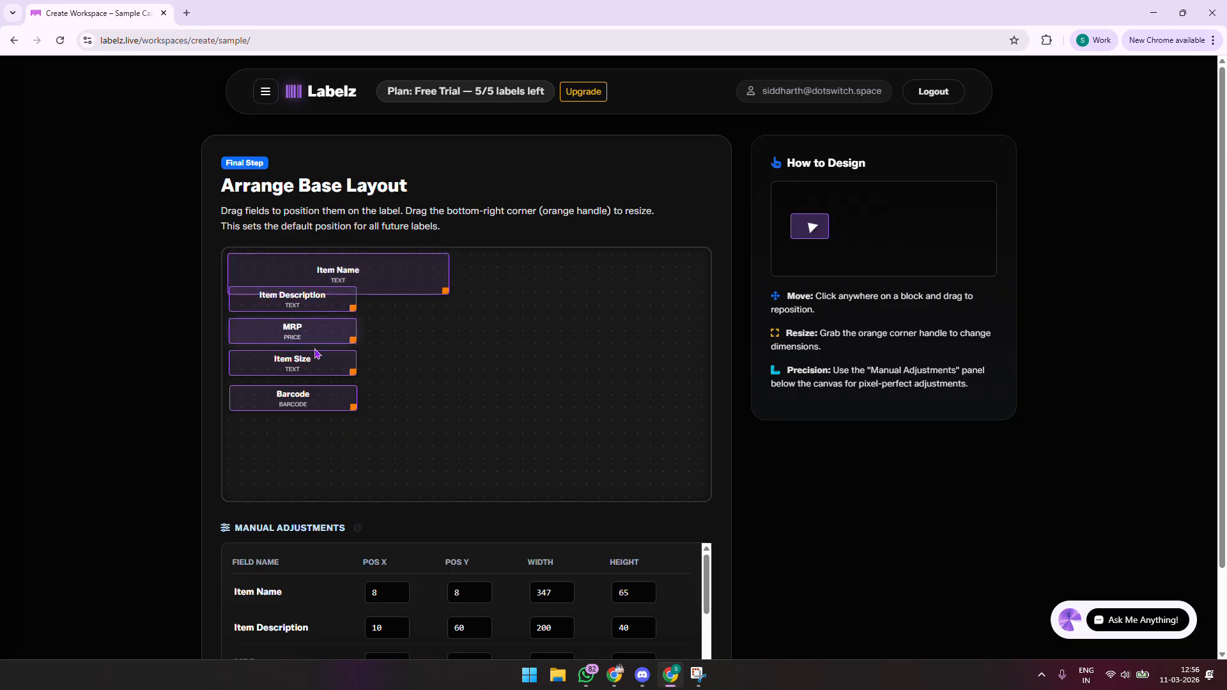
left_click_drag(334, 403, 671, 475)
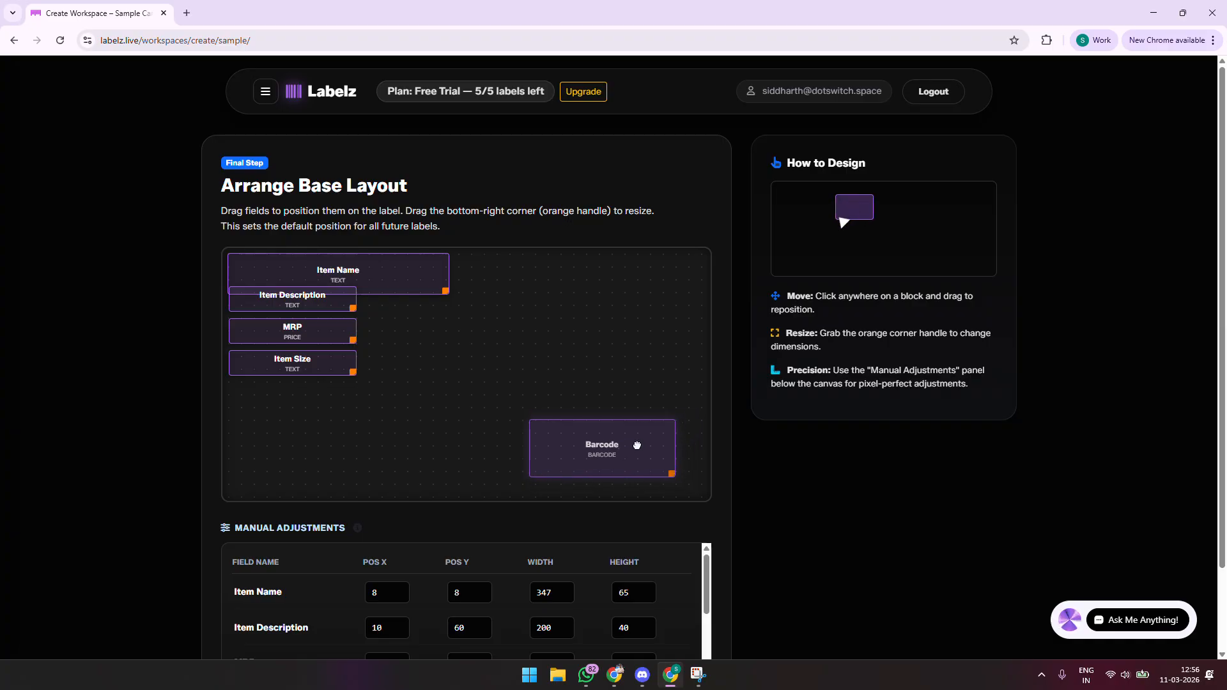
left_click_drag(303, 369, 512, 294)
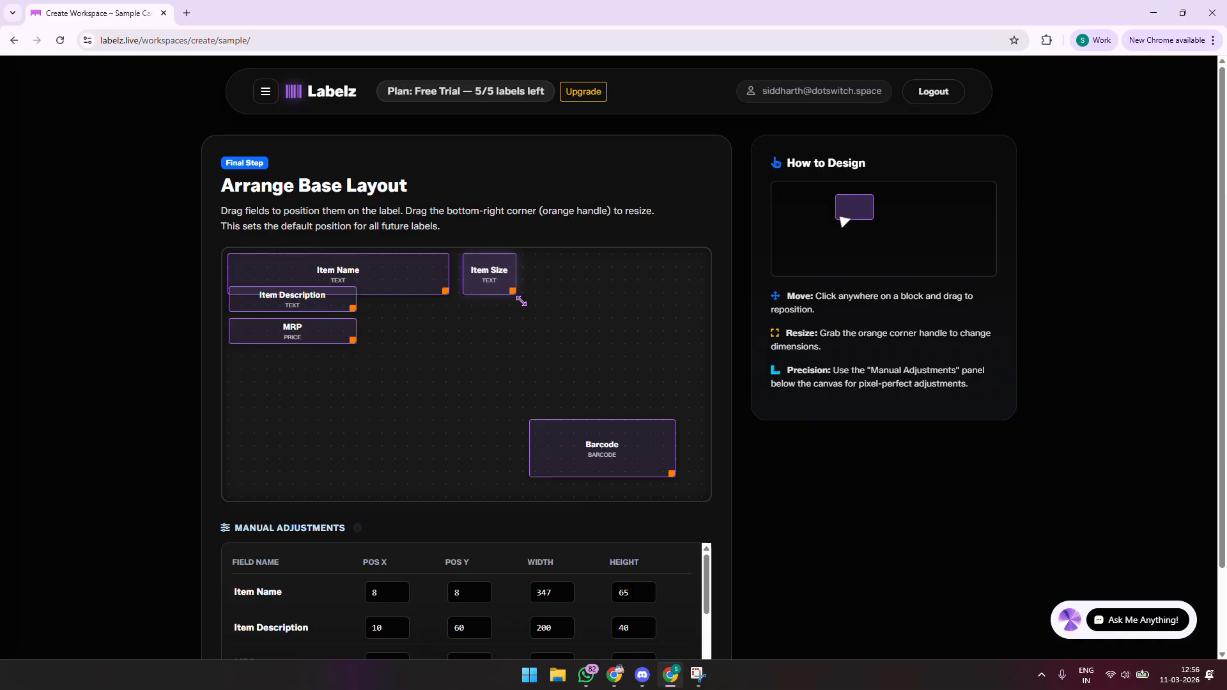
left_click_drag(295, 334, 435, 476)
Step: Enlarge Item Description below Item Name, with MRP and a widened Barcode along the bottom
left_click_drag(334, 304, 446, 382)
left_click_drag(392, 444, 443, 473)
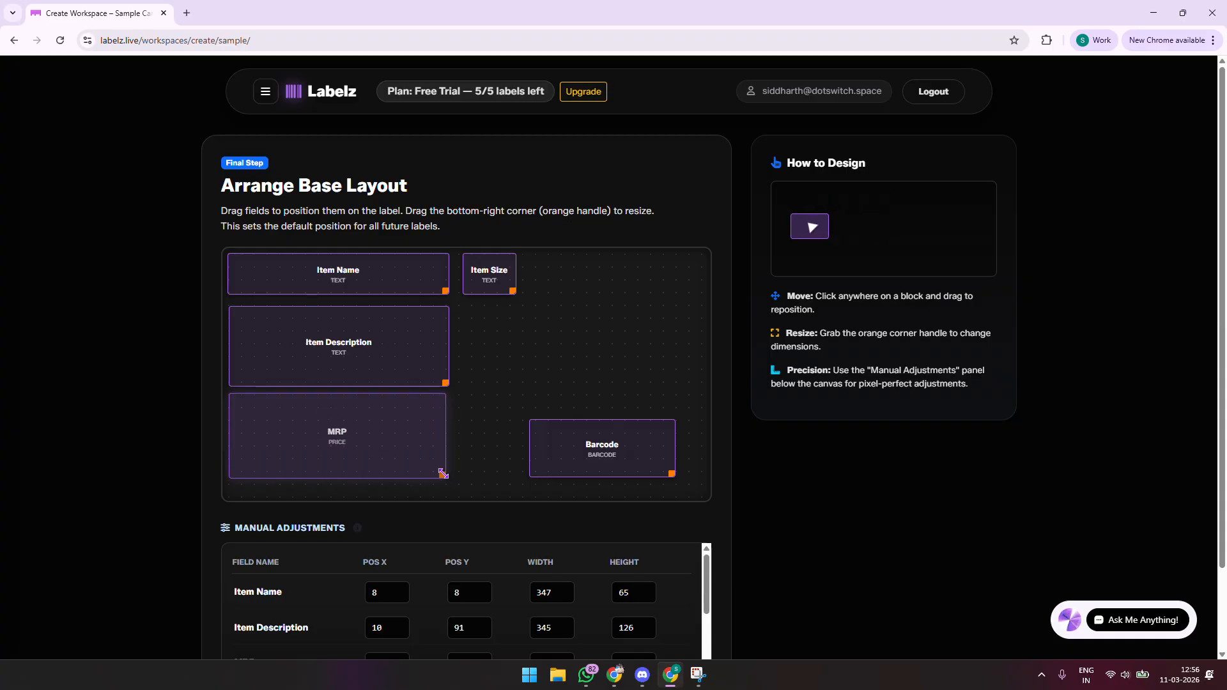
left_click_drag(545, 449, 475, 420)
left_click_drag(598, 448, 698, 478)
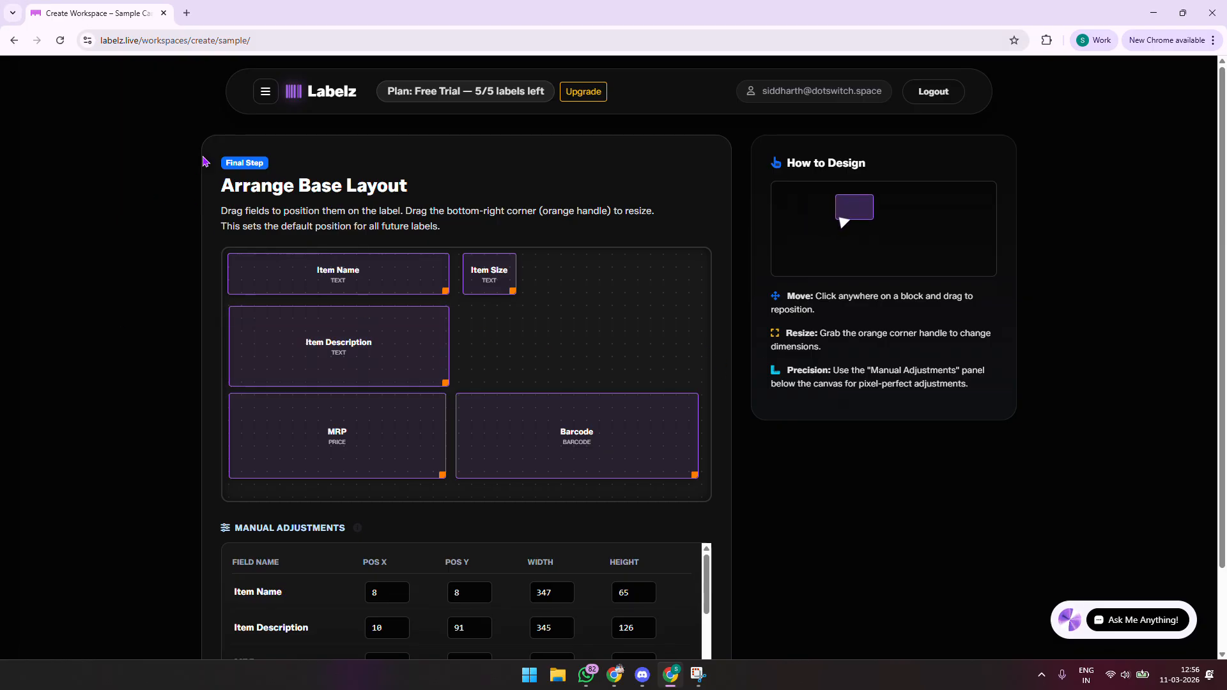
left_click_drag(217, 186, 566, 207)
left_click(632, 193)
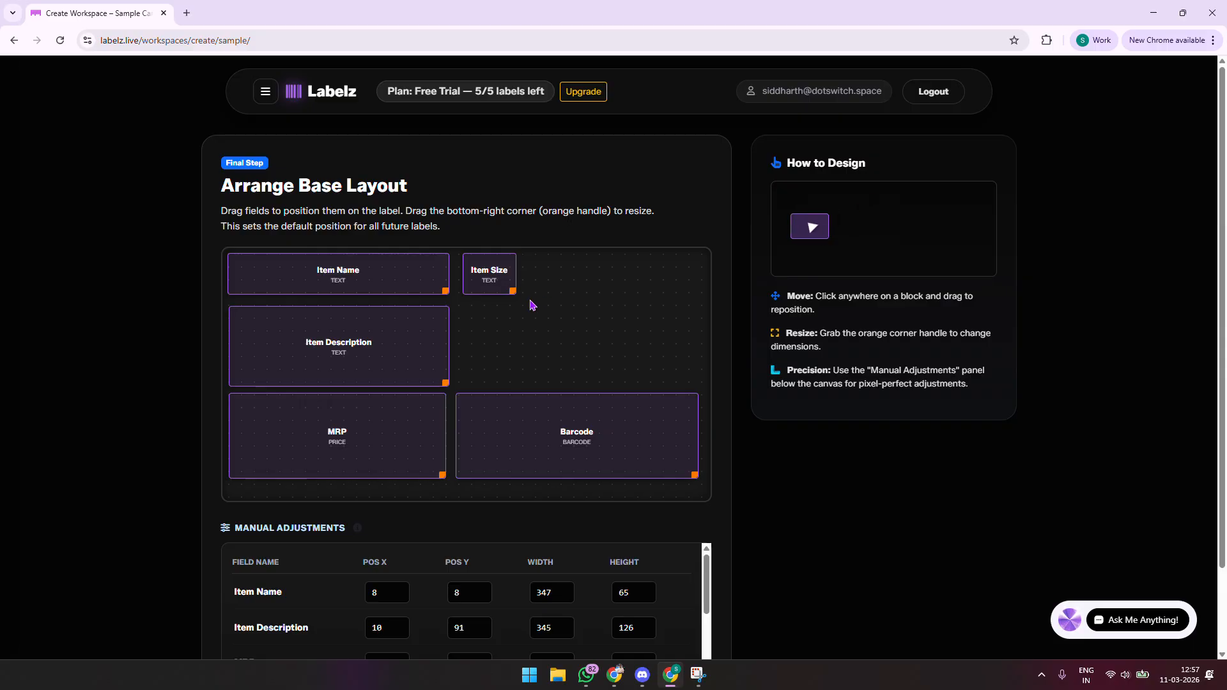
Step: Change Item Name's Pos X from 8 to 10 in Manual Adjustments
scroll(530, 305, "down", 2)
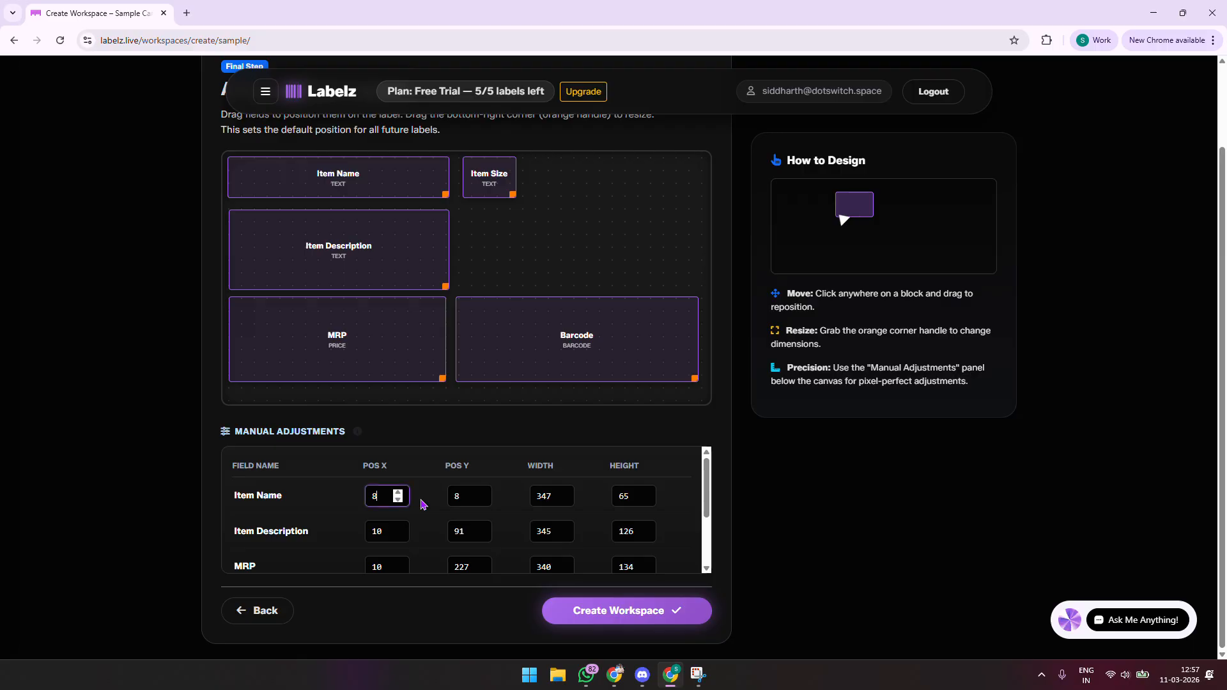
scroll(424, 502, "down", 2)
scroll(422, 486, "up", 2)
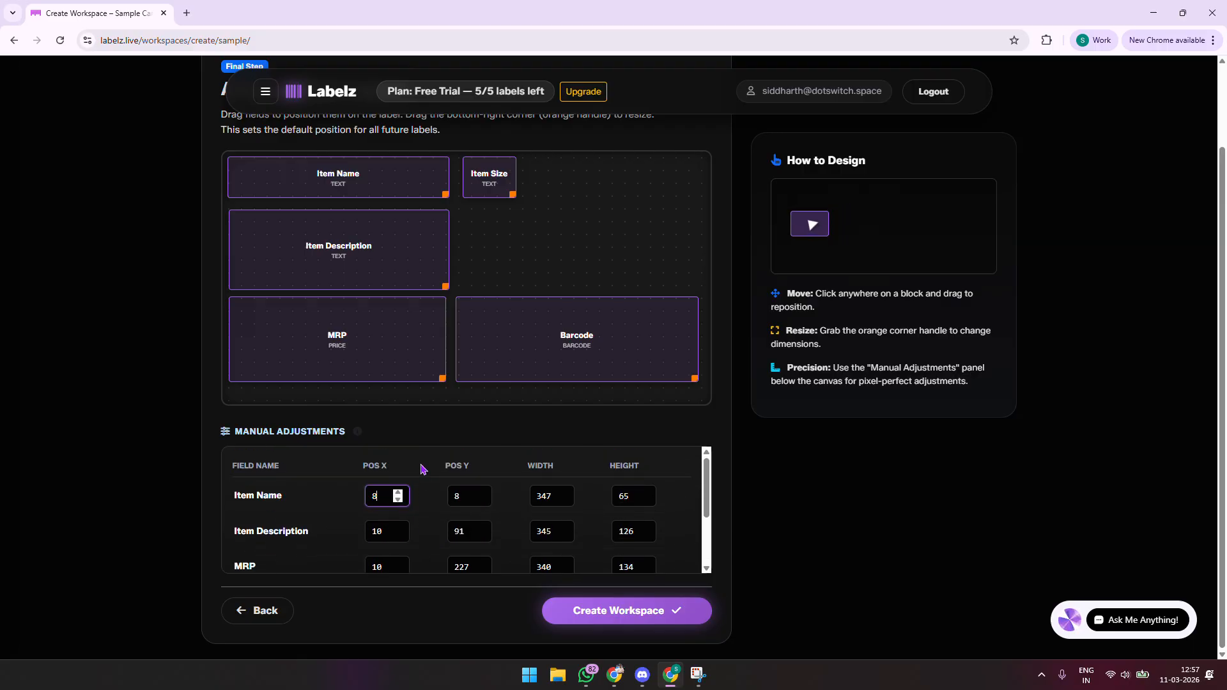
scroll(425, 470, "down", 2)
scroll(428, 471, "up", 2)
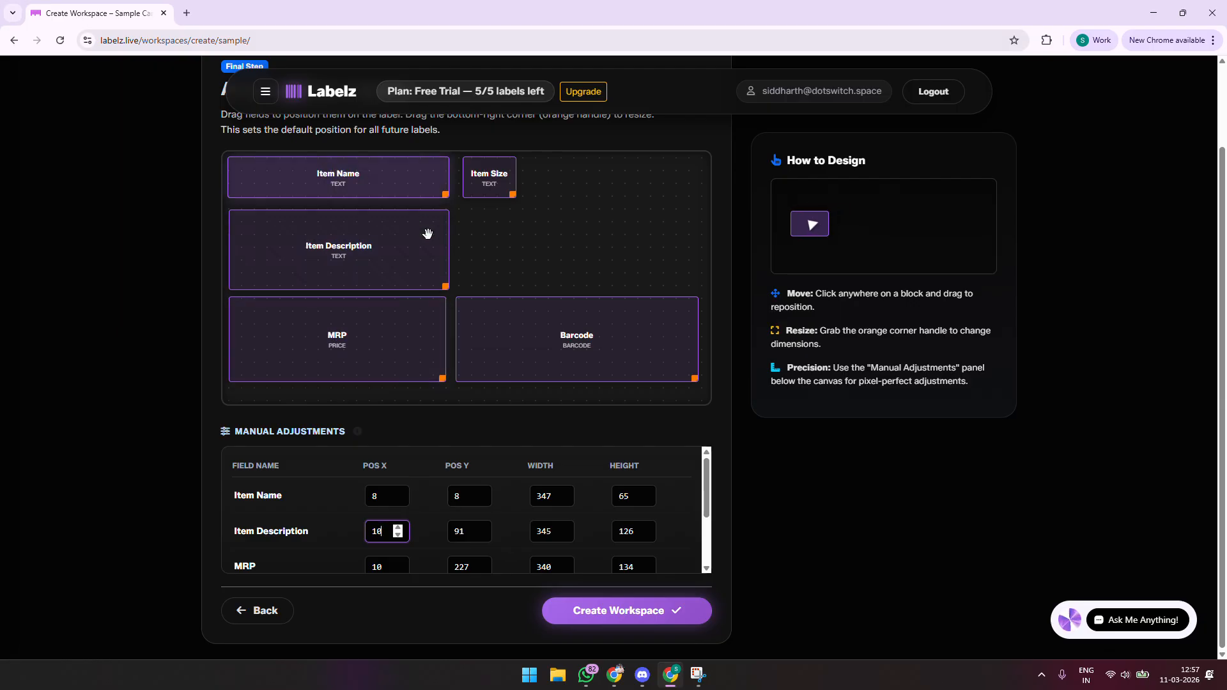
left_click(390, 504)
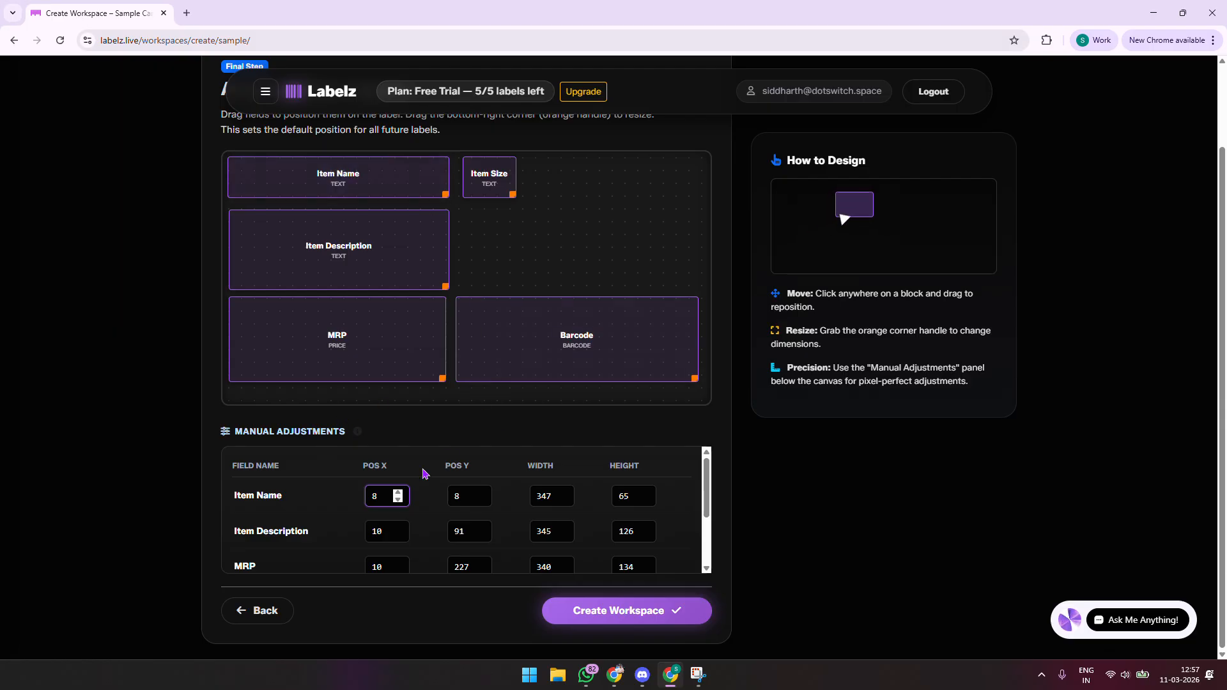
key("BackSpace")
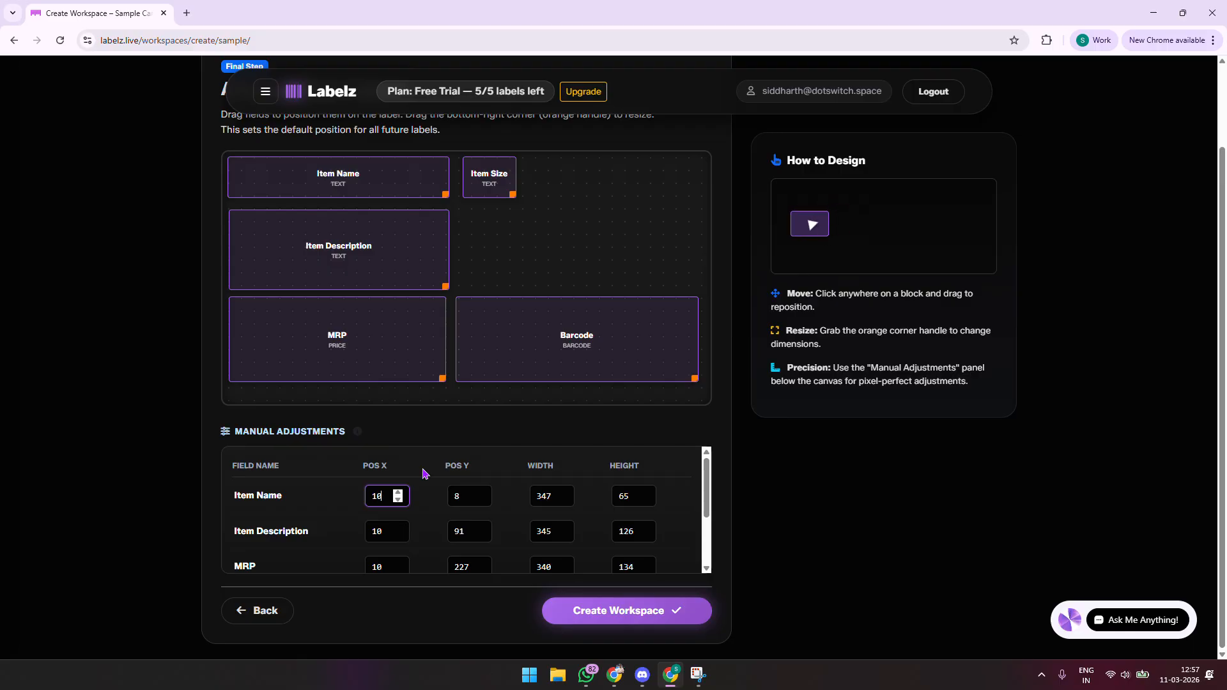
type("10")
left_click(435, 463)
Step: Create the workspace with this base layout
scroll(572, 233, "up", 2)
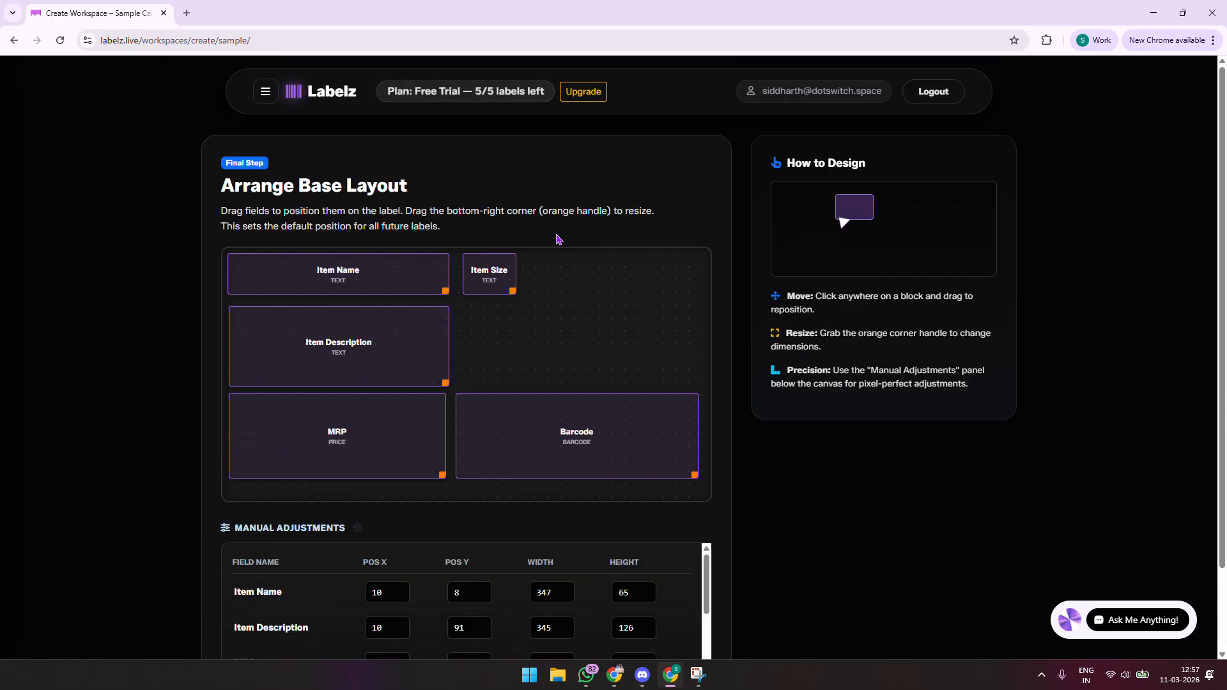
scroll(701, 367, "down", 2)
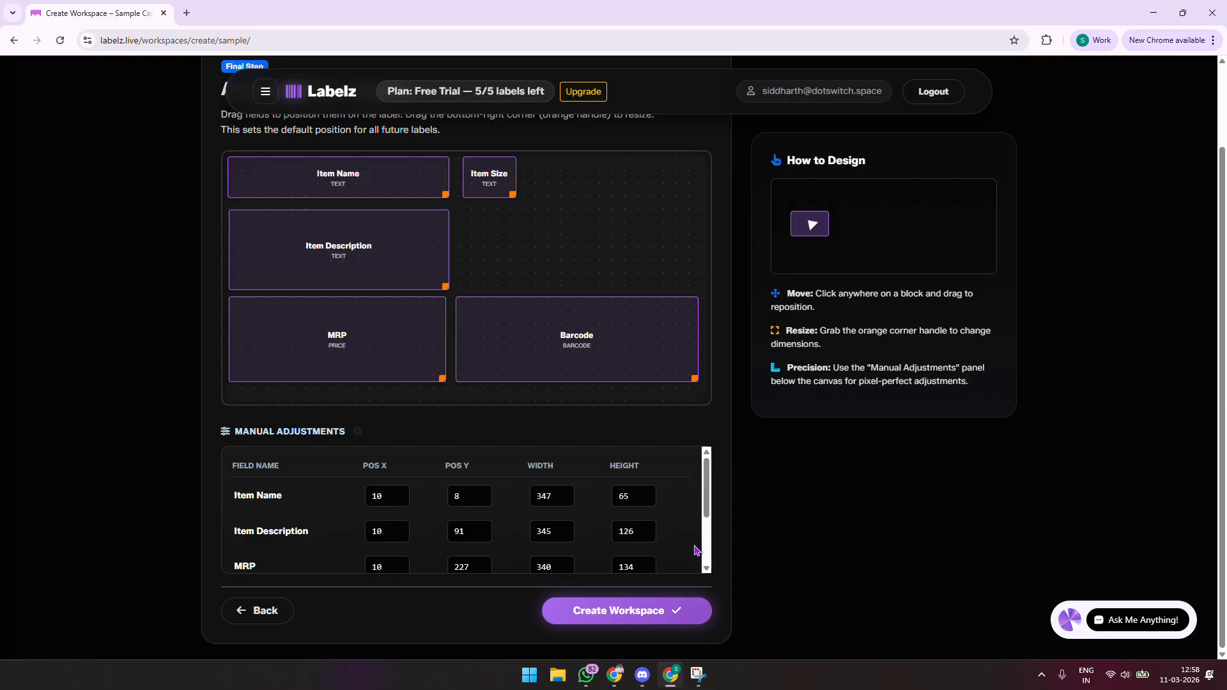
left_click(623, 610)
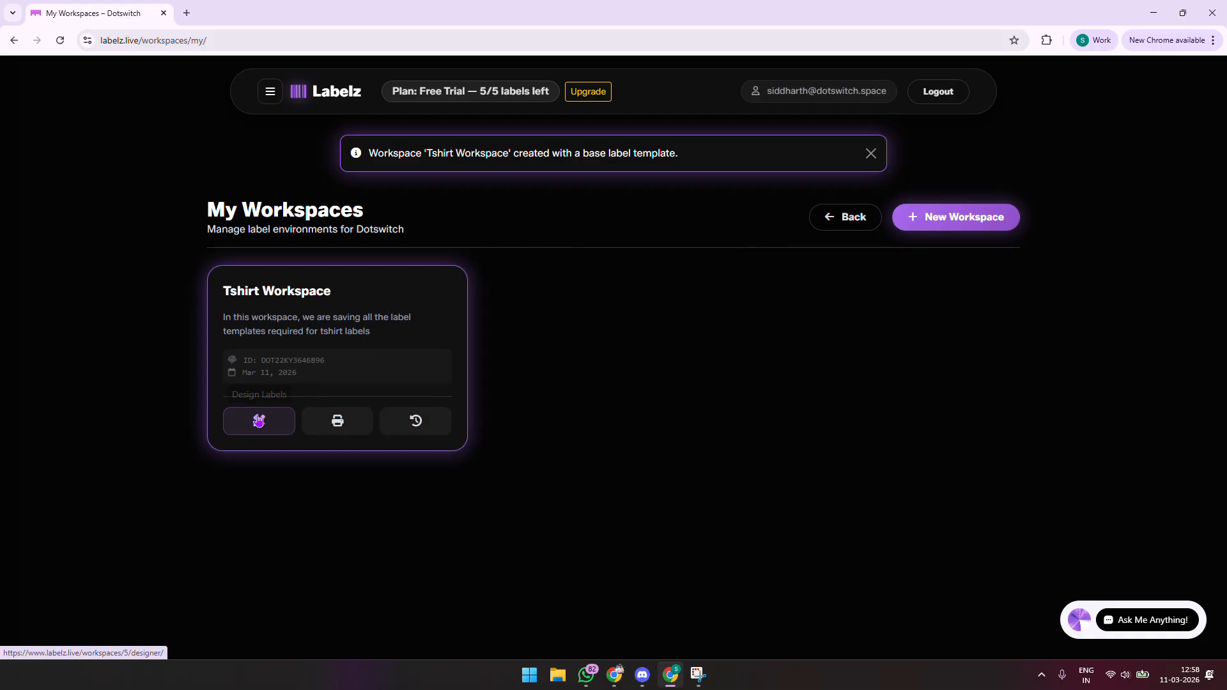
Step: Open Tshirt Workspace's label templates to confirm the Base Template, then return to the workspaces list
left_click(262, 418)
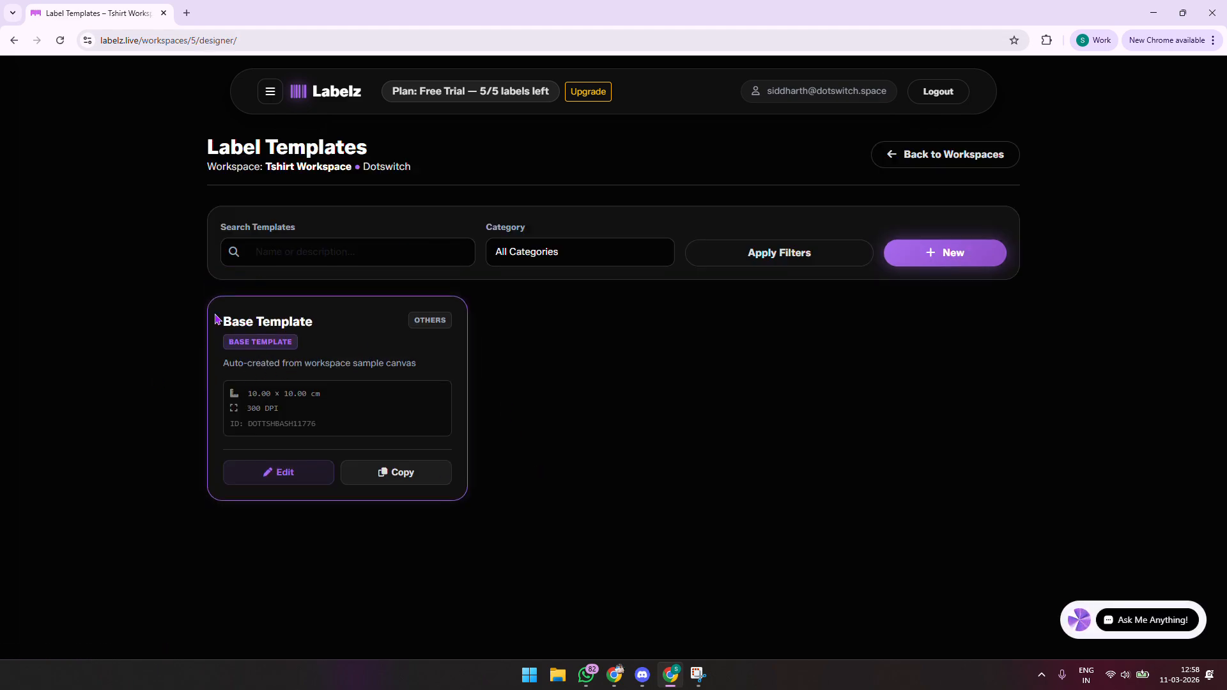
left_click_drag(215, 314, 492, 420)
left_click(673, 427)
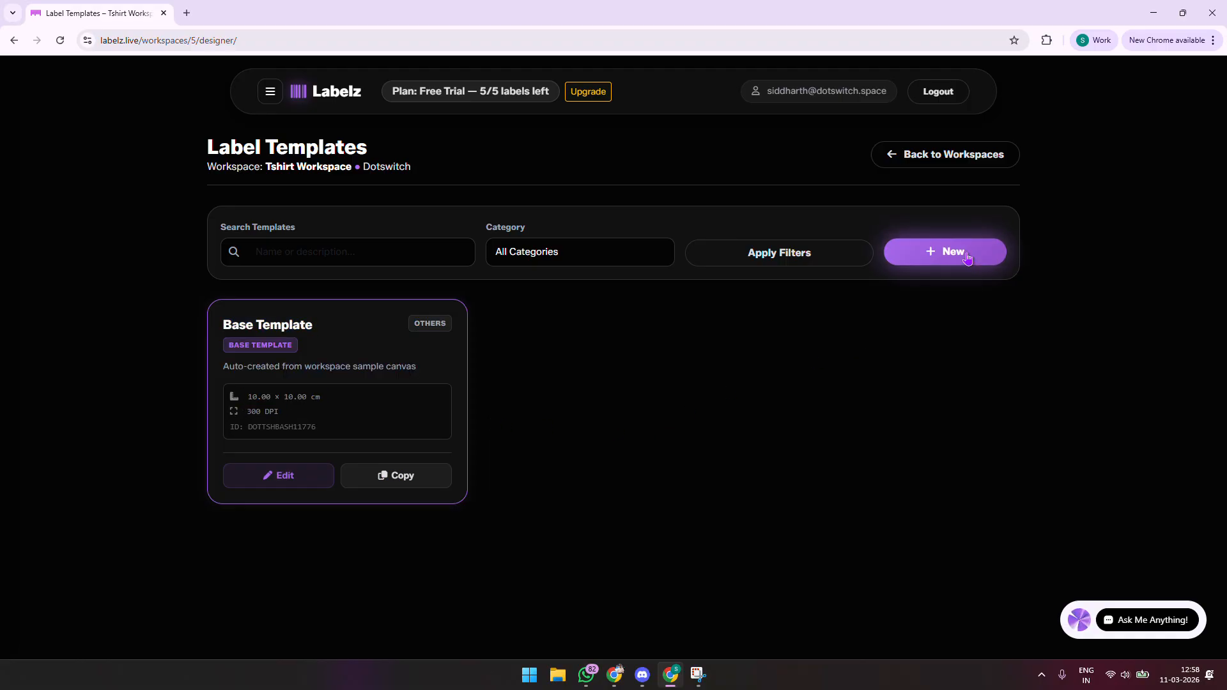
left_click(14, 40)
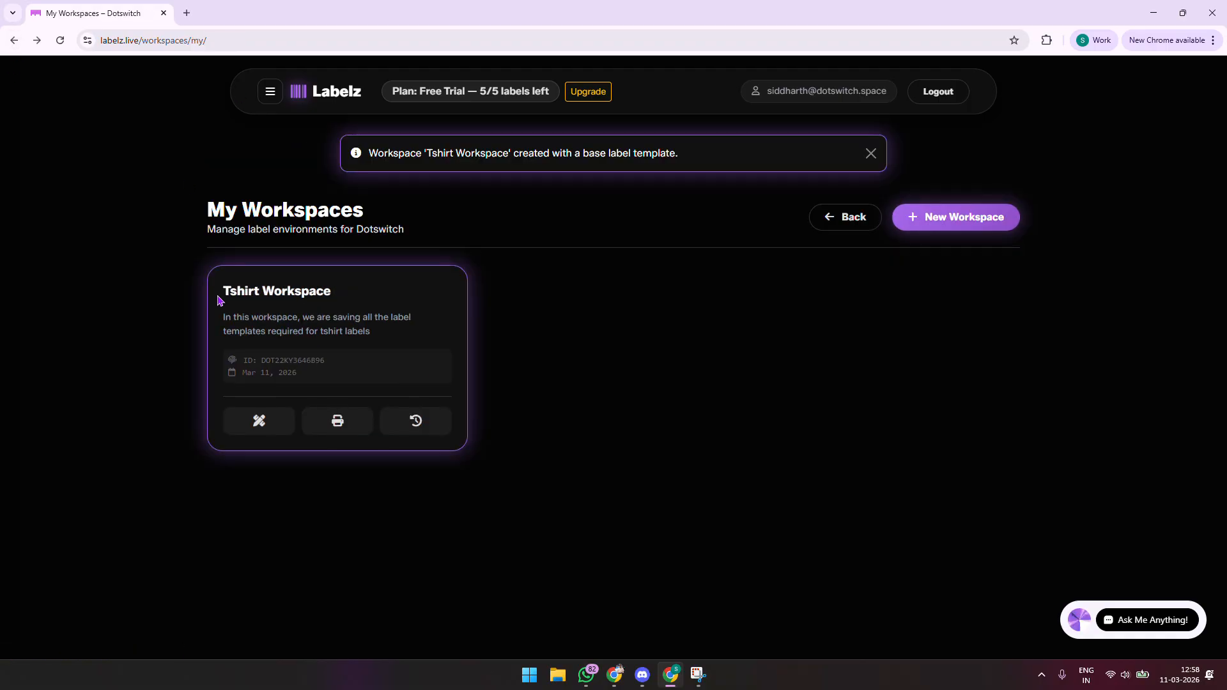
left_click(259, 423)
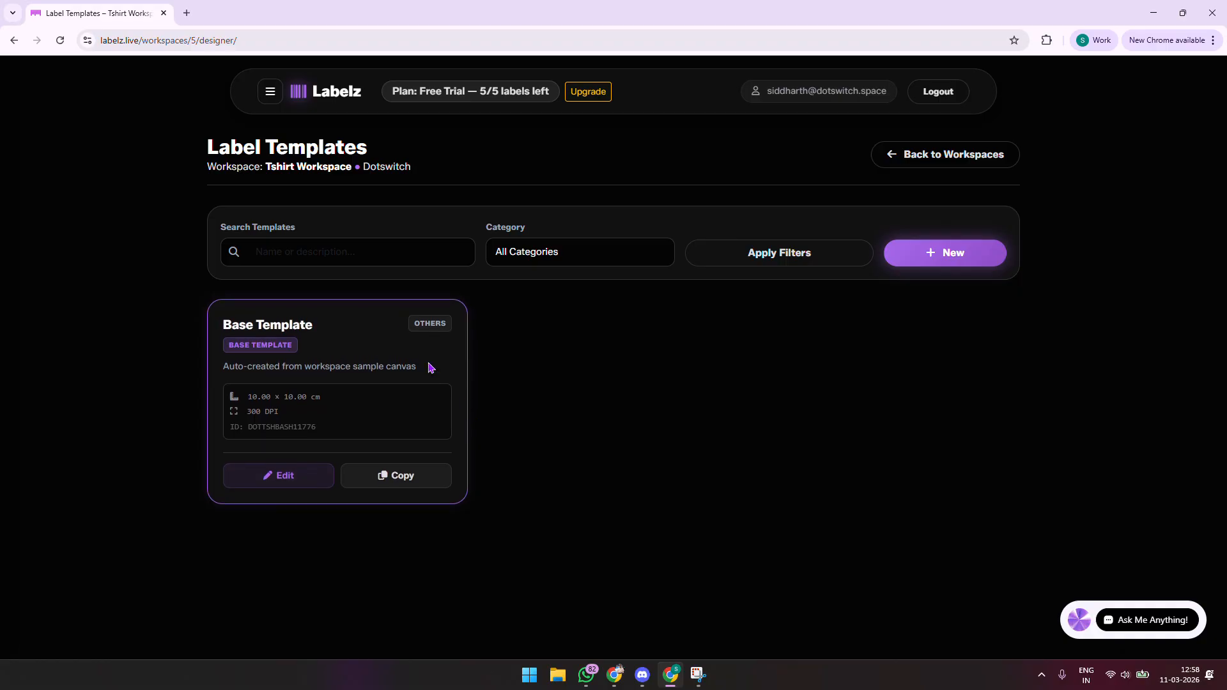
left_click(991, 165)
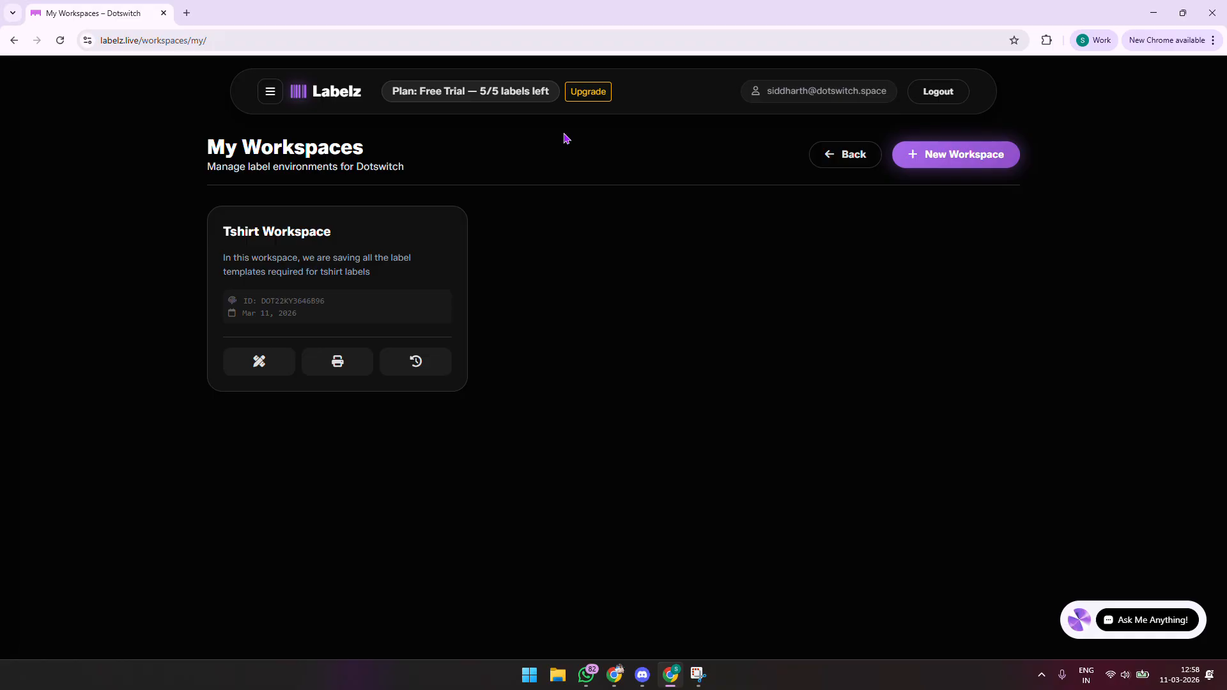
Step: Check the templates used against the 3-template limit in Plans & Usage, then go to the Dashboard
left_click(587, 91)
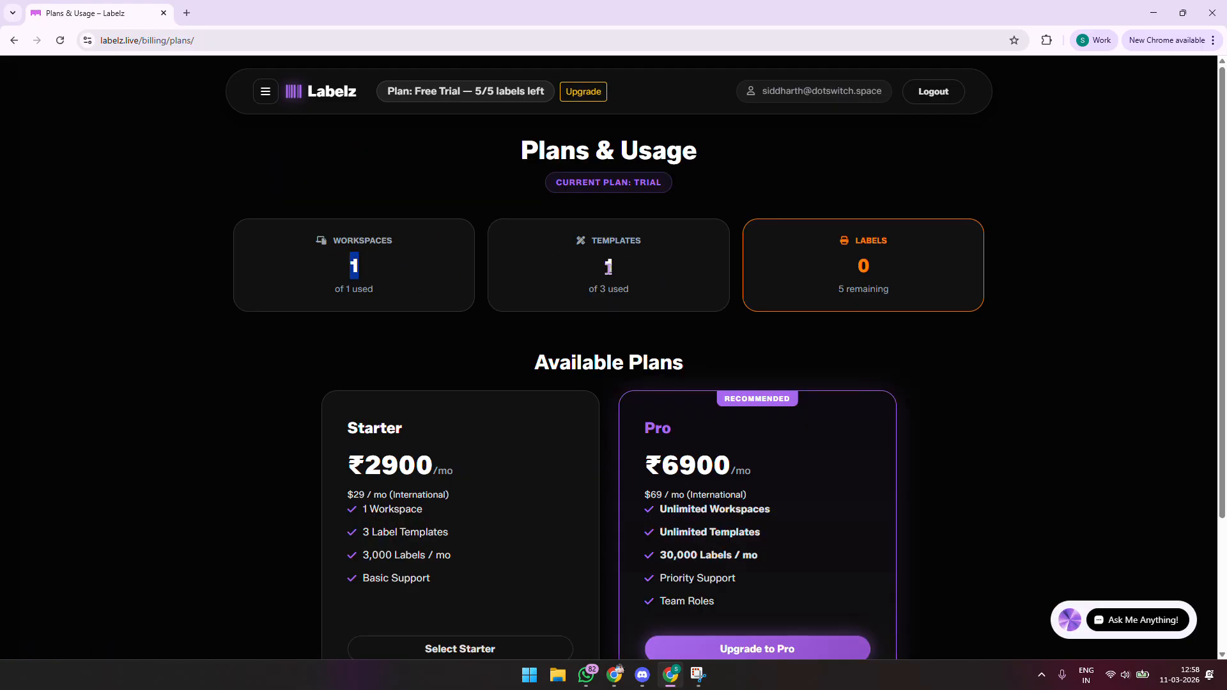
double_click(609, 267)
scroll(767, 232, "down", 2)
scroll(770, 235, "up", 2)
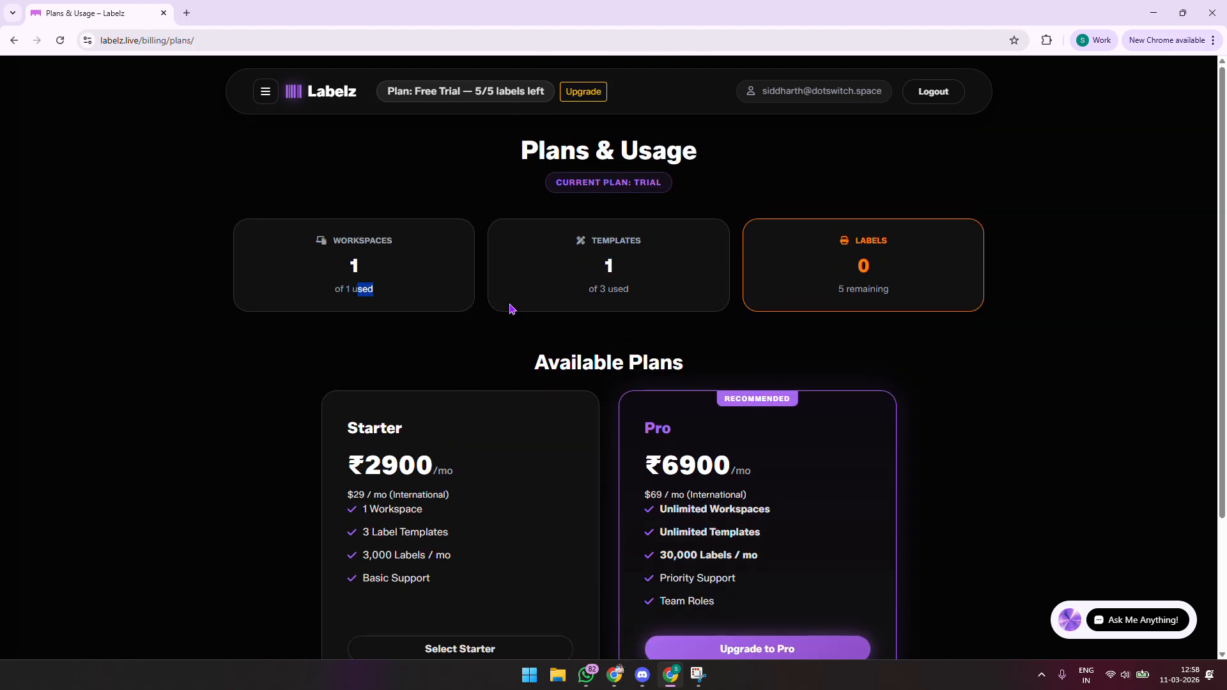
left_click_drag(594, 289, 843, 292)
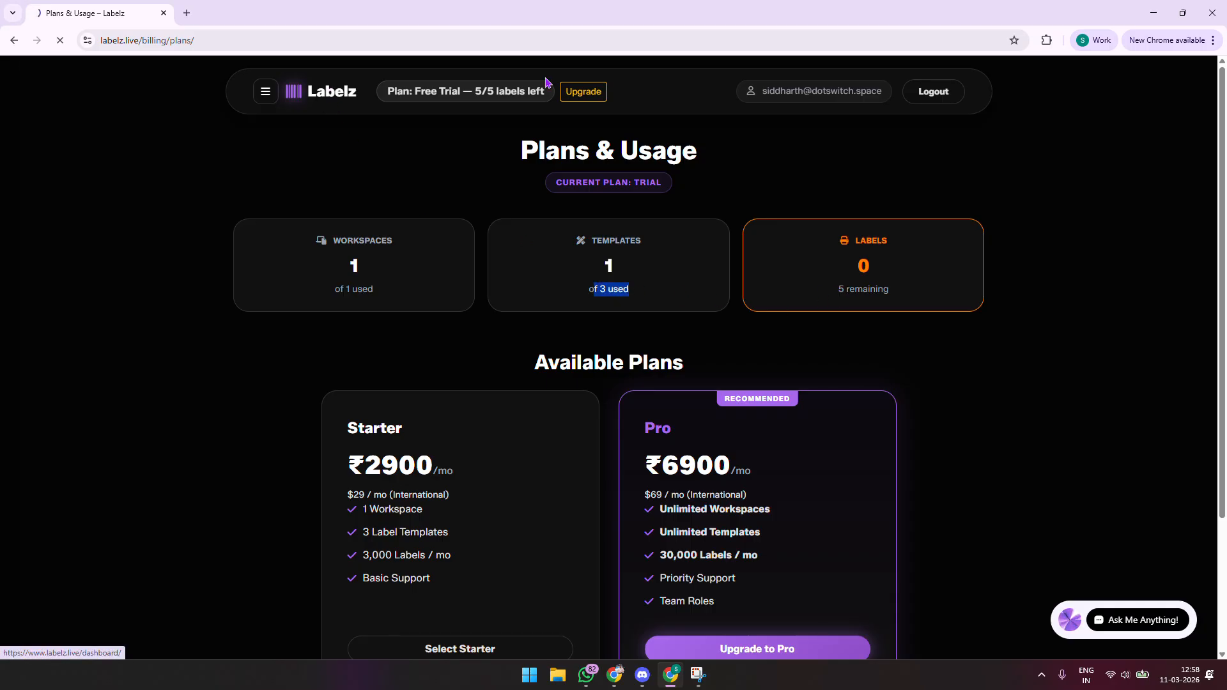
left_click(330, 95)
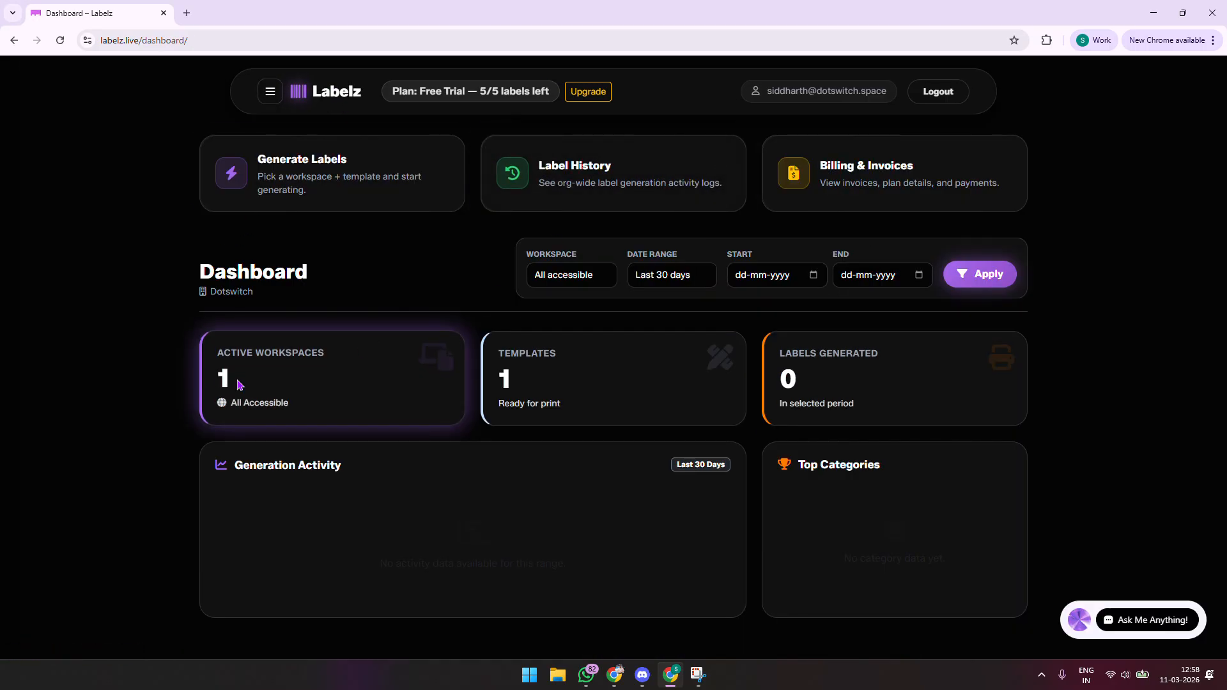